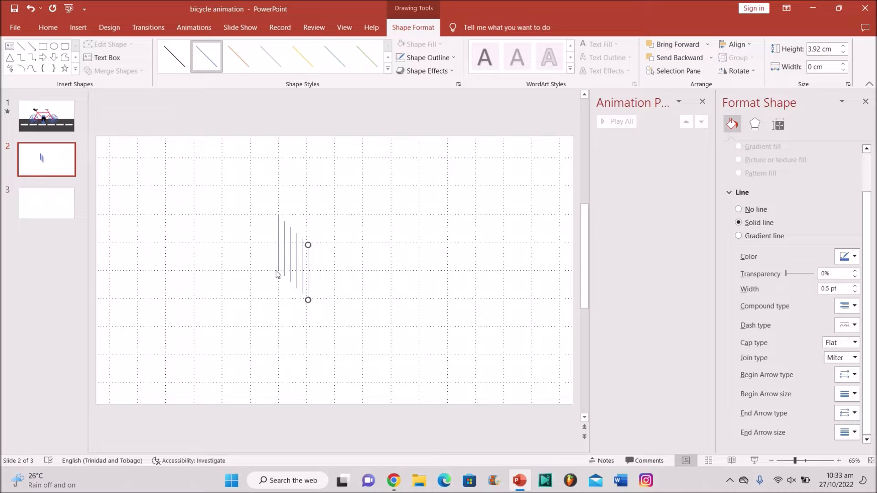
Step: Select another 3.92 cm vertical line and bring up its size and rotation settings
{"action": "left_click", "coordinate": [284, 263]}
{"action": "left_click", "coordinate": [778, 124]}
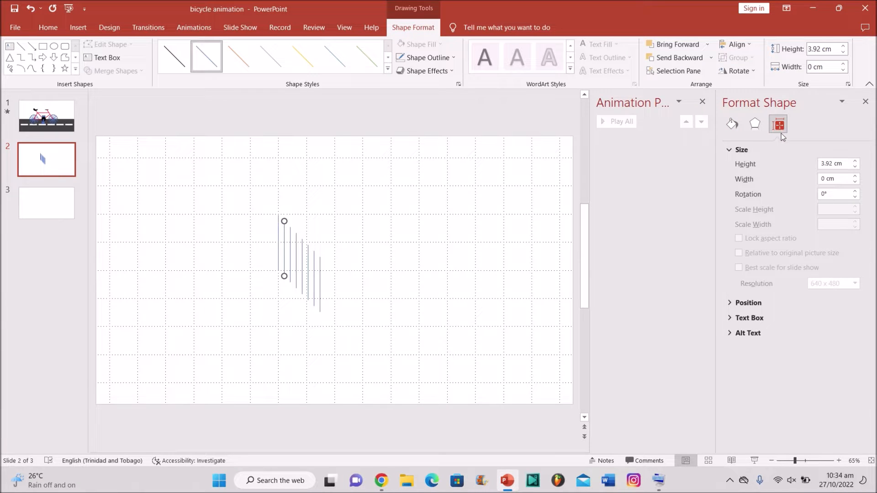
Step: Rotate the first line to 60°, undoing an initial 30° attempt
{"action": "left_click", "coordinate": [841, 195]}
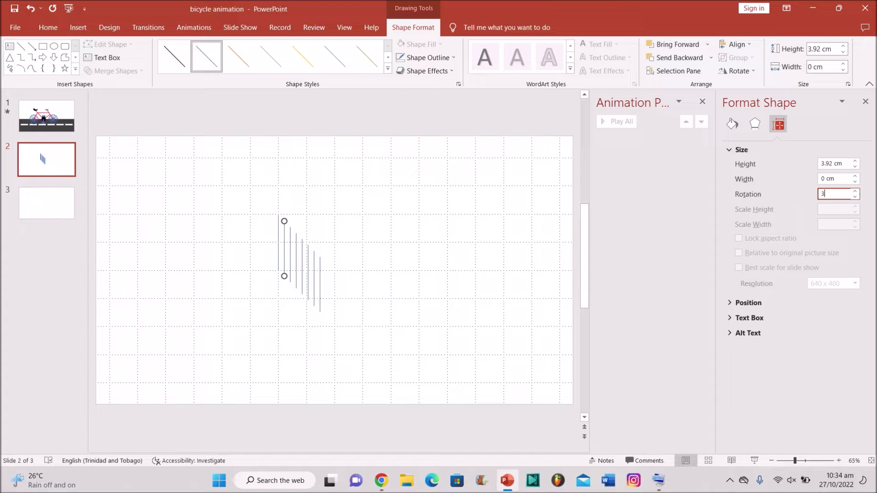
{"action": "type", "text": "30"}
{"action": "key", "text": "Return"}
{"action": "key", "text": "ctrl+z"}
{"action": "left_click", "coordinate": [834, 194]}
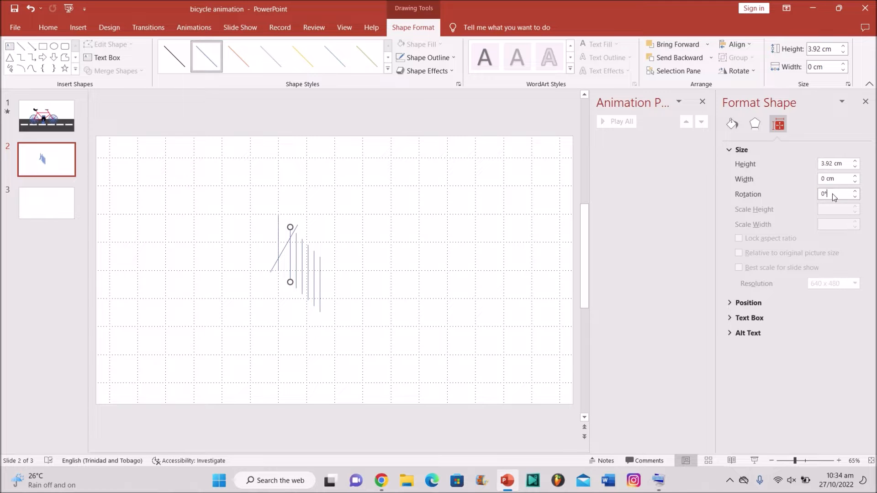
{"action": "key", "text": "XF86AudioRaiseVolume"}
{"action": "type", "text": "60"}
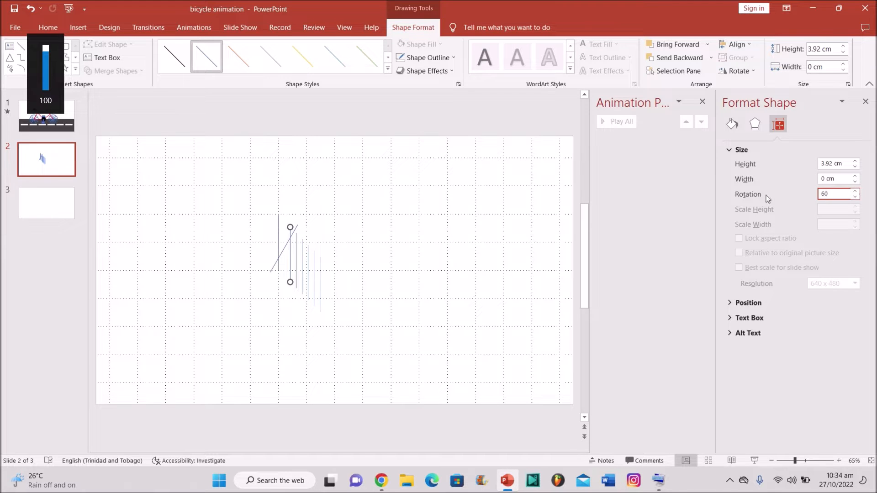
{"action": "key", "text": "Return"}
{"action": "key", "text": "XF86AudioMute"}
Step: Rotate the next lines to 90°, 120° and 150°
{"action": "type", "text": "90"}
{"action": "key", "text": "Return"}
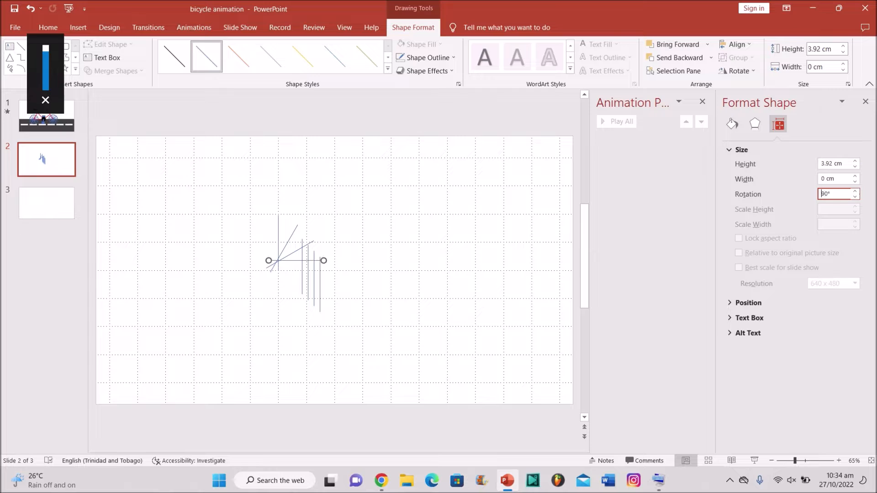
{"action": "type", "text": "120"}
{"action": "key", "text": "Return"}
{"action": "type", "text": "1"}
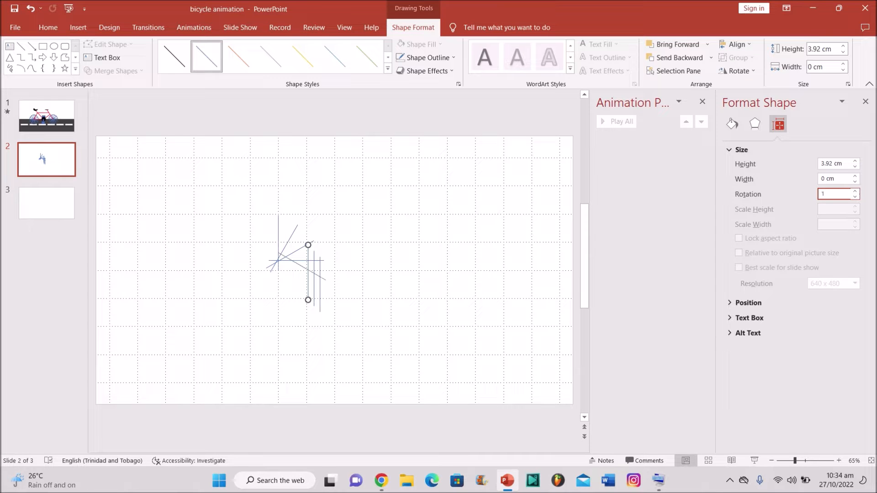
{"action": "type", "text": "50"}
{"action": "key", "text": "Return"}
Step: Rotate the remaining lines to 210° and 240°, then select all spoke lines
{"action": "type", "text": "210"}
{"action": "key", "text": "Return"}
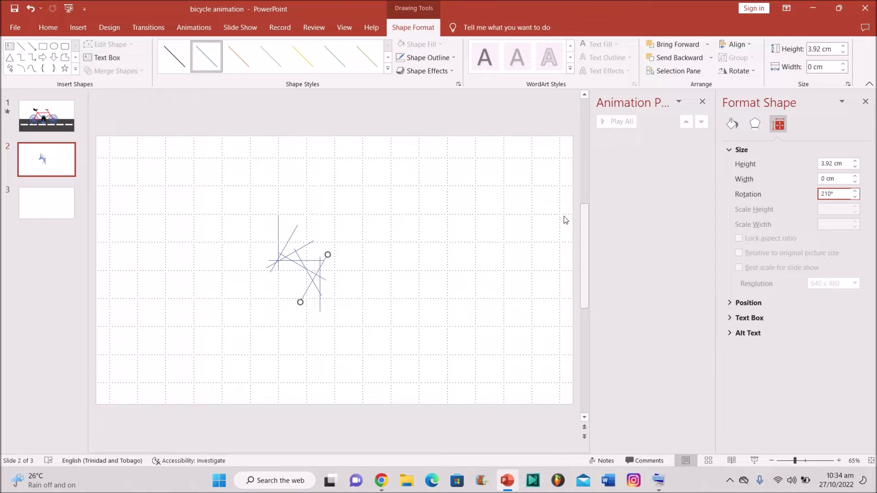
{"action": "type", "text": "24"}
{"action": "key", "text": "XF86AudioMute"}
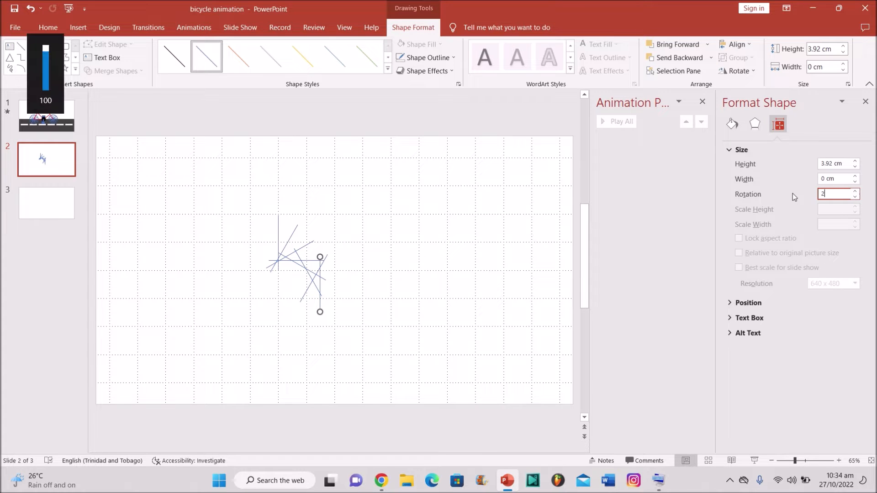
{"action": "key", "text": "XF86AudioMute"}
{"action": "key", "text": "BackSpace"}
{"action": "left_click", "coordinate": [358, 295]}
{"action": "left_click_drag", "start_coordinate": [237, 194], "coordinate": [379, 329]}
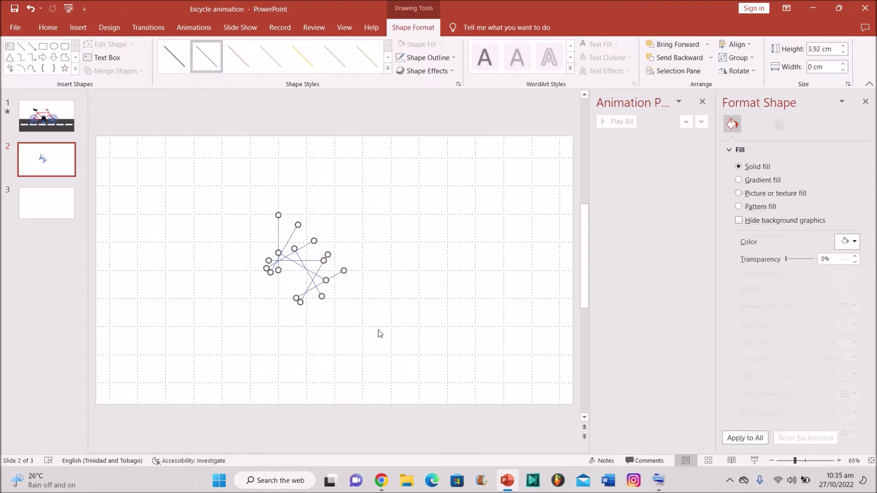
Step: Align all rotated lines by Align Center and Align Middle into a twelve-spoke star
{"action": "left_click", "coordinate": [744, 44]}
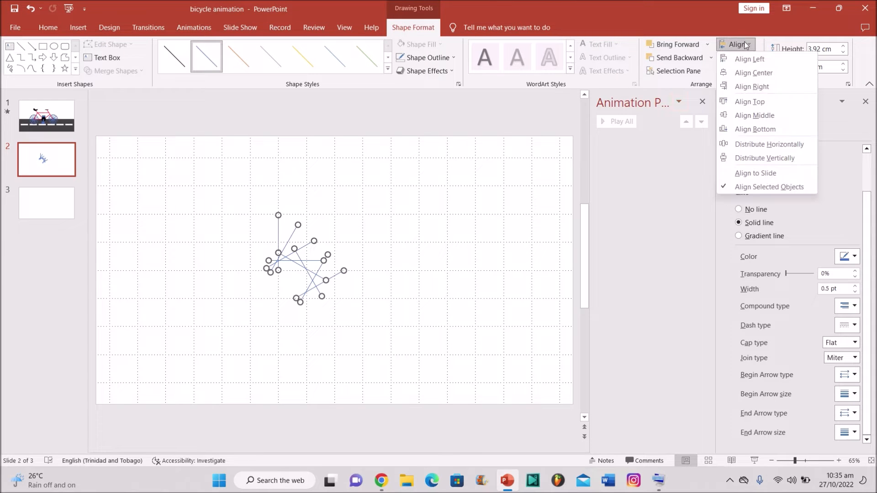
{"action": "left_click", "coordinate": [751, 73]}
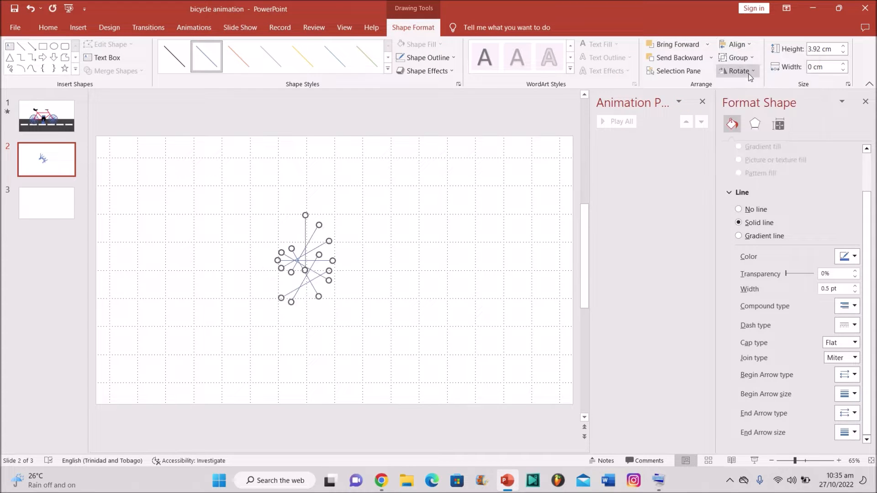
{"action": "left_click", "coordinate": [734, 45]}
{"action": "left_click", "coordinate": [760, 114]}
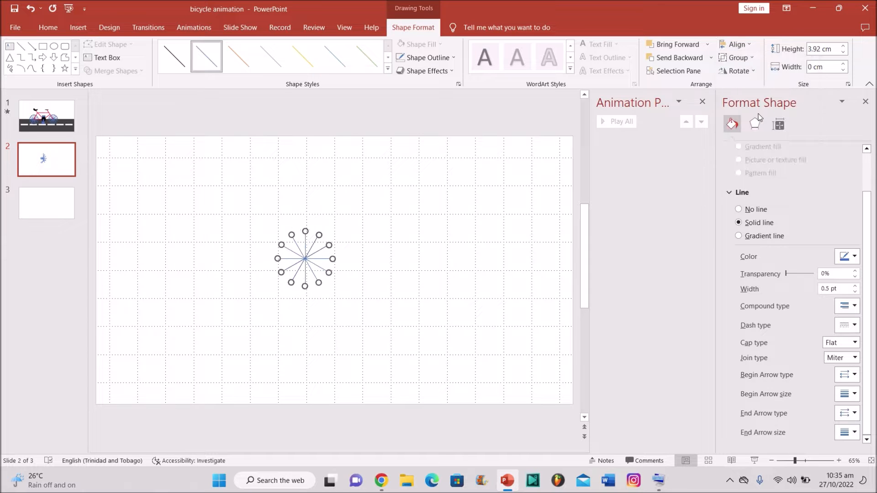
{"action": "left_click", "coordinate": [505, 185]}
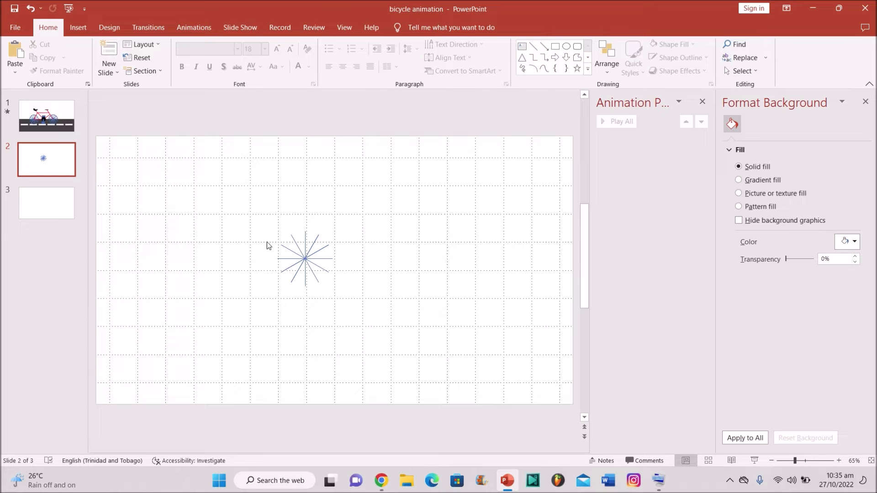
{"action": "left_click", "coordinate": [78, 27]}
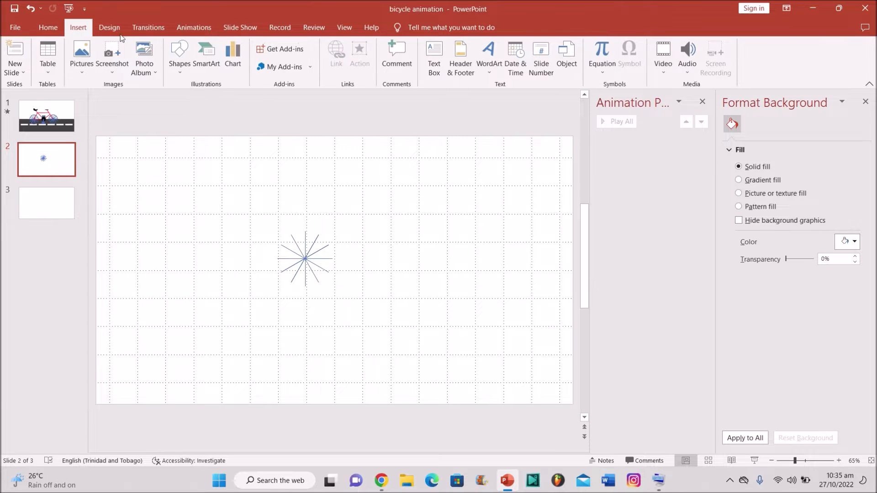
{"action": "left_click", "coordinate": [184, 64]}
Step: Draw a 3.92 cm circle over the spokes and set it to No Fill
{"action": "left_click", "coordinate": [219, 97]}
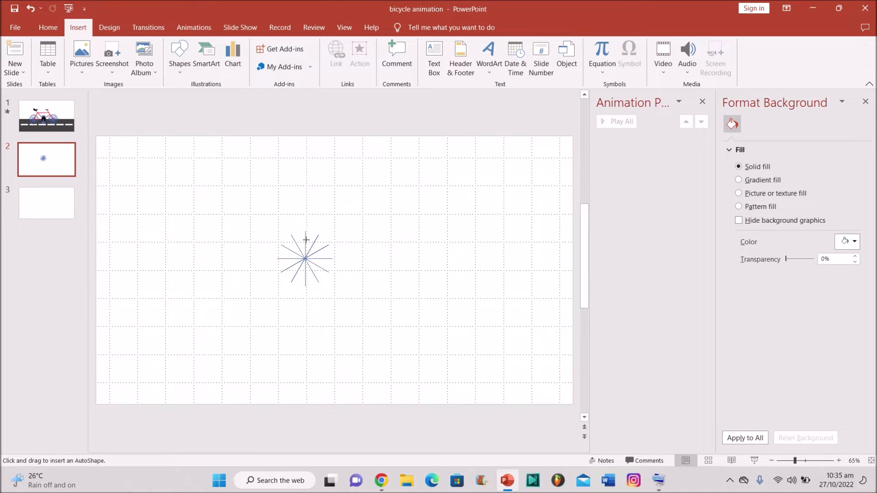
{"action": "left_click_drag", "start_coordinate": [278, 233], "coordinate": [330, 261]}
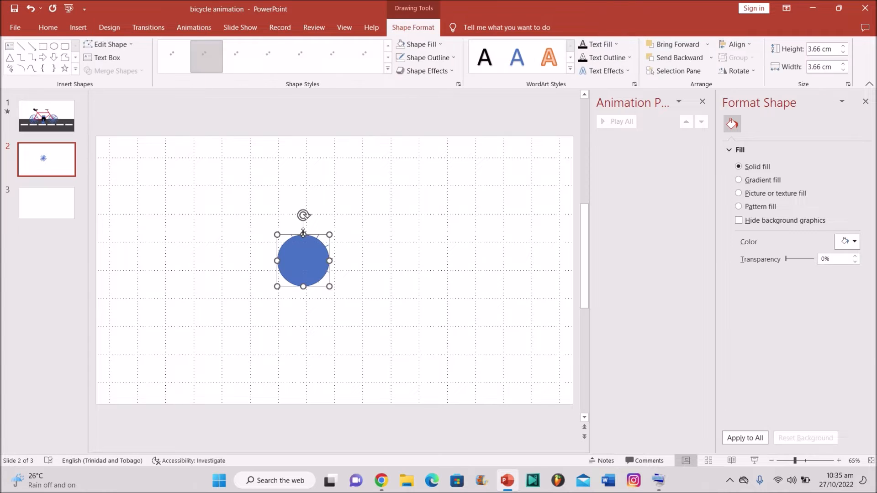
{"action": "left_click_drag", "start_coordinate": [304, 234], "coordinate": [332, 234]}
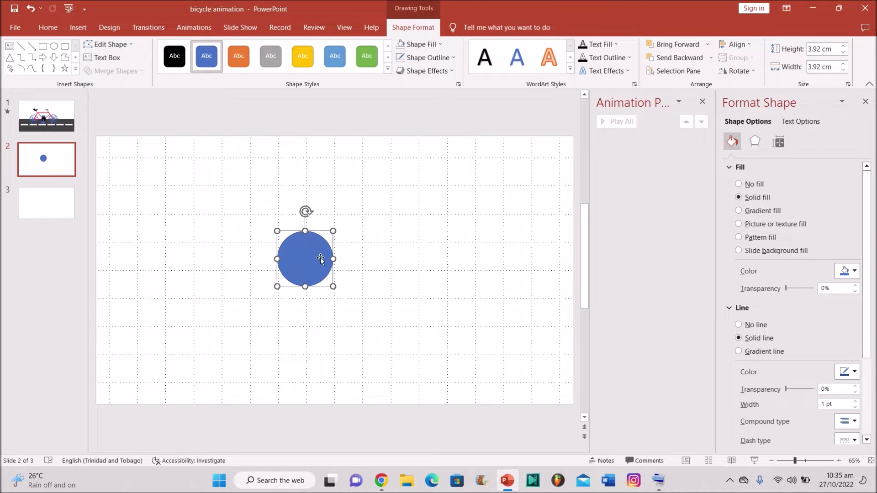
{"action": "left_click", "coordinate": [414, 44]}
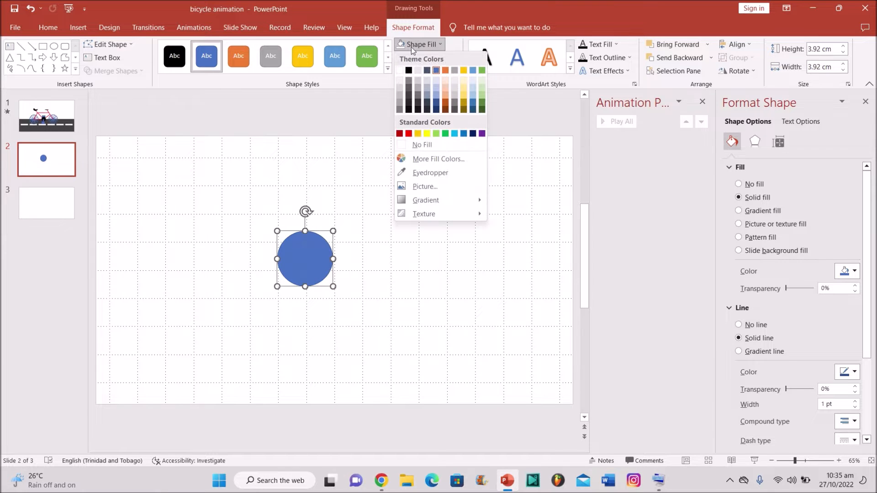
{"action": "left_click", "coordinate": [415, 144]}
{"action": "left_click", "coordinate": [414, 147]}
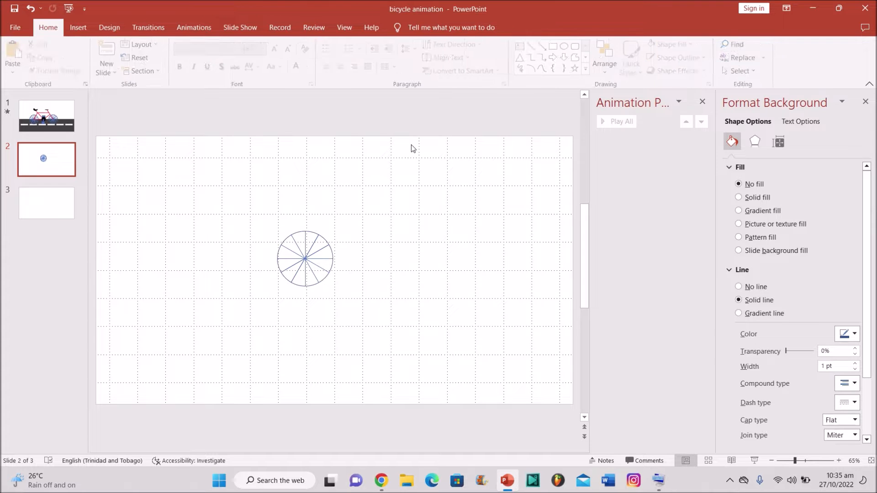
Step: Group the hollow circle and all spokes into a single wheel
{"action": "left_click_drag", "start_coordinate": [225, 181], "coordinate": [377, 327]}
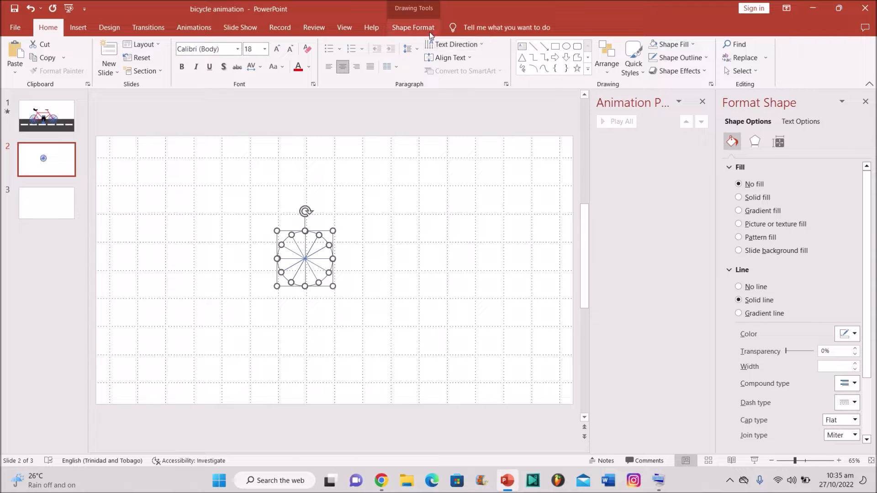
{"action": "left_click", "coordinate": [412, 27]}
{"action": "left_click", "coordinate": [743, 58]}
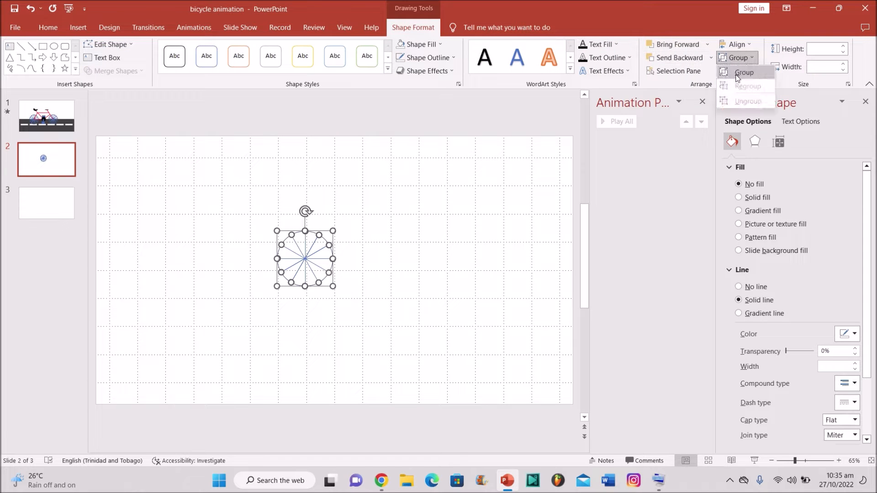
{"action": "left_click", "coordinate": [744, 73]}
{"action": "left_click", "coordinate": [327, 246]}
{"action": "left_click", "coordinate": [311, 245]}
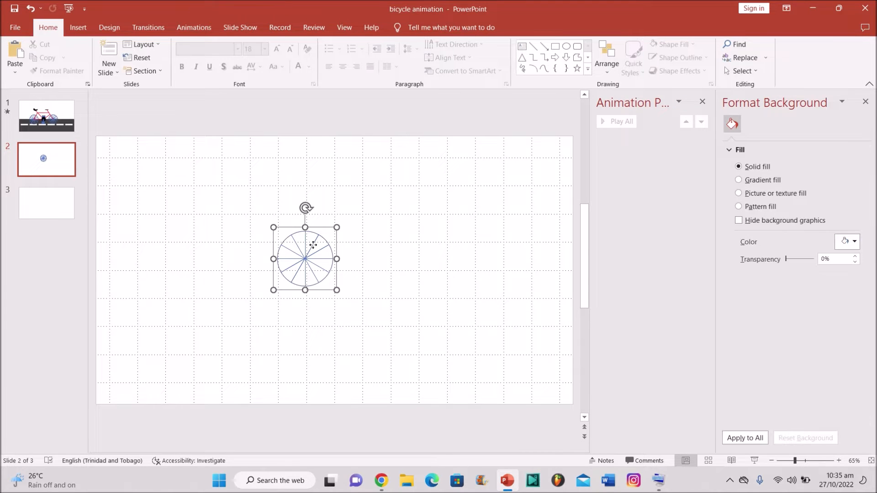
Step: Copy the wheel to the lower left and move the original to the lower right, level
{"action": "left_click_drag", "start_coordinate": [313, 247], "coordinate": [175, 307]}
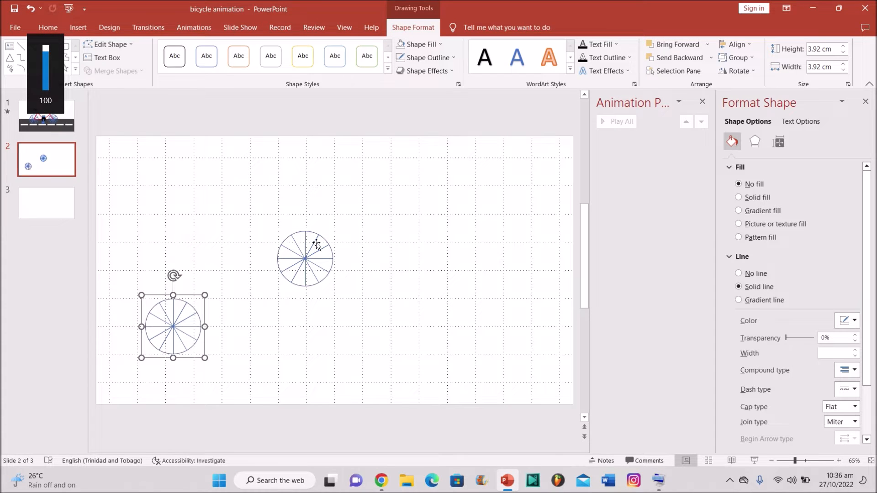
{"action": "left_click_drag", "start_coordinate": [310, 252], "coordinate": [338, 323]}
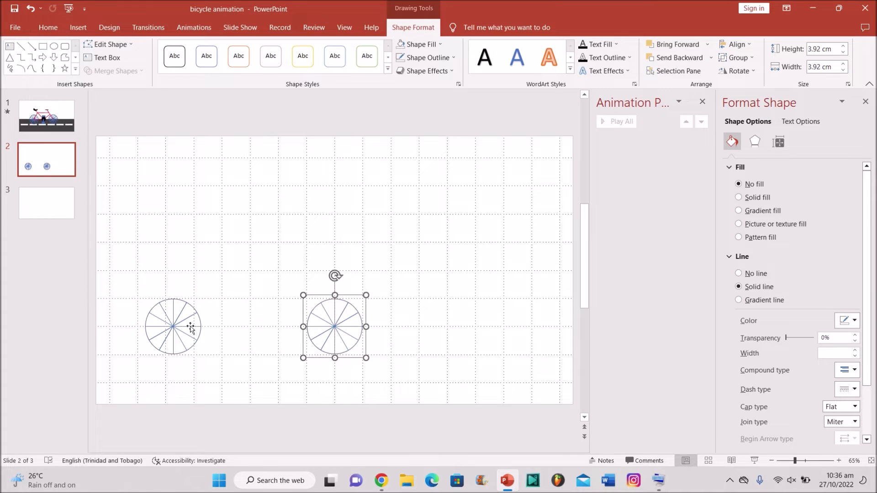
{"action": "left_click", "coordinate": [174, 327]}
{"action": "left_click_drag", "start_coordinate": [174, 327], "coordinate": [165, 327]}
{"action": "left_click", "coordinate": [251, 297]}
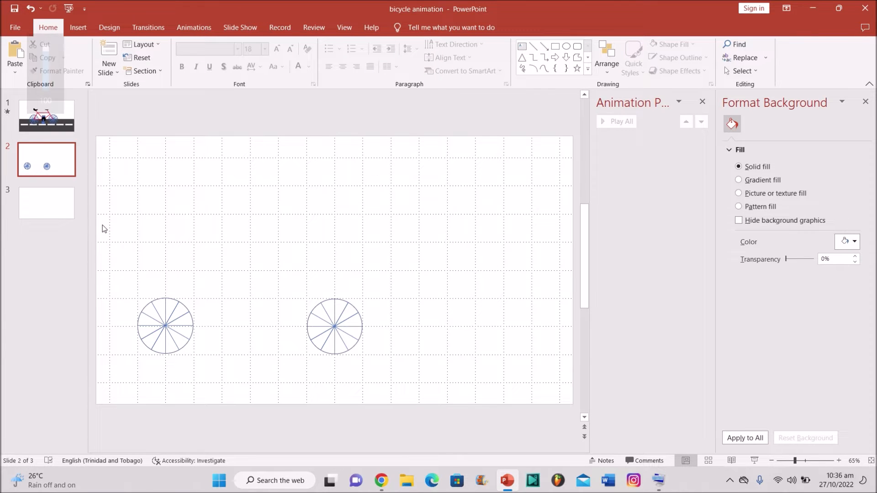
{"action": "left_click_drag", "start_coordinate": [104, 233], "coordinate": [262, 333]}
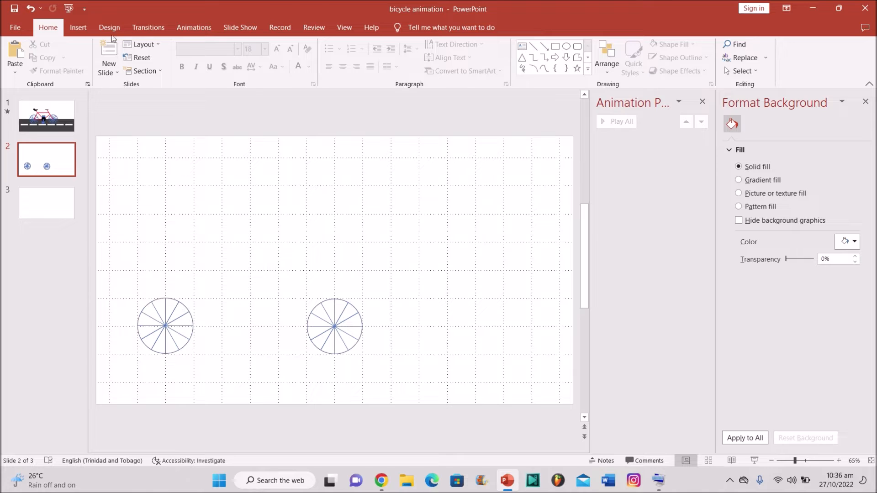
Step: Draw a small solid blue circle above the wheels
{"action": "left_click", "coordinate": [87, 29]}
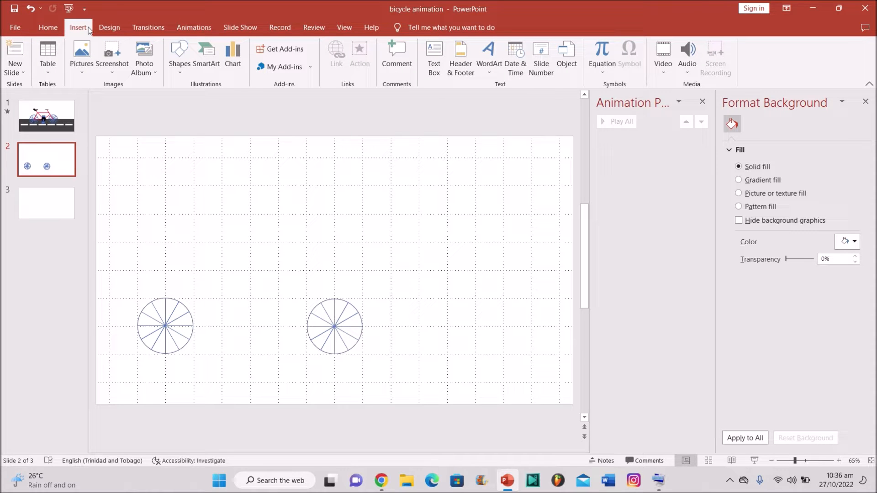
{"action": "key", "text": "XF86AudioMute"}
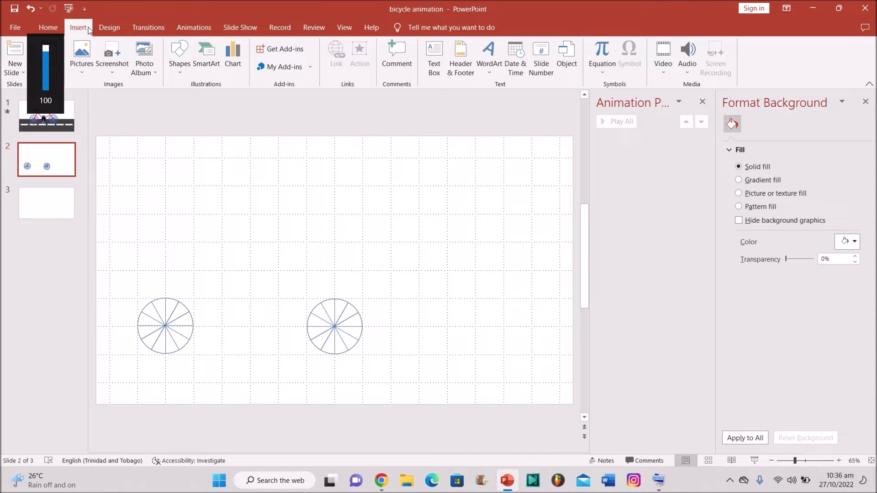
{"action": "key", "text": "XF86AudioMute"}
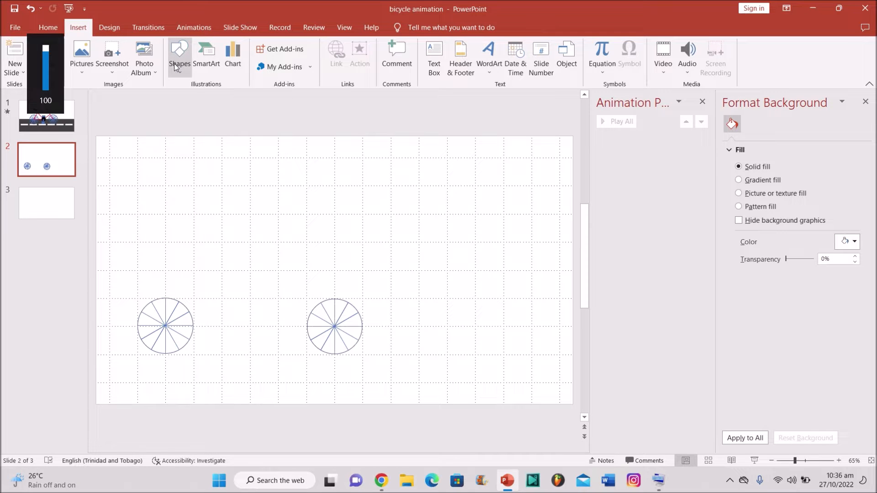
{"action": "left_click", "coordinate": [182, 76]}
{"action": "key", "text": "XF86AudioMute"}
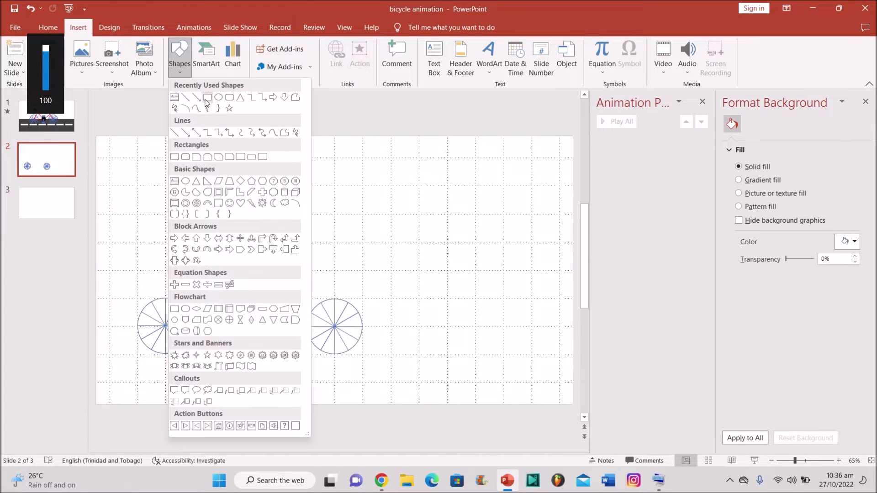
{"action": "left_click", "coordinate": [219, 97]}
{"action": "key", "text": "XF86AudioMute"}
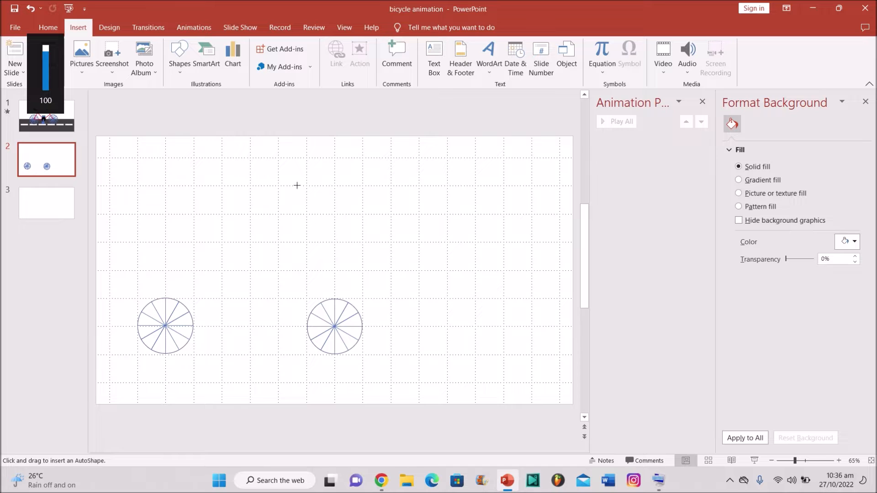
{"action": "left_click_drag", "start_coordinate": [249, 187], "coordinate": [278, 215]}
{"action": "key", "text": "XF86AudioMute"}
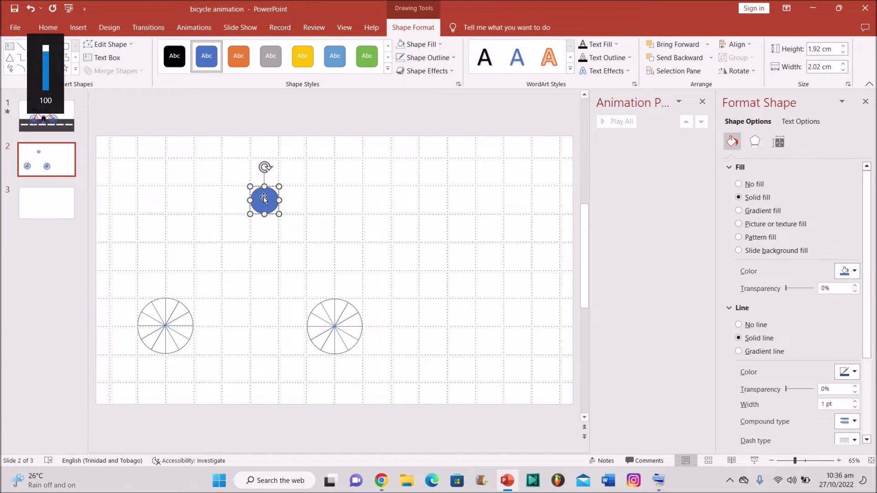
{"action": "key", "text": "XF86AudioMute"}
Step: Draw a narrow 1.92 cm by 0.65 cm rectangle centred just below the circle
{"action": "left_click", "coordinate": [84, 30]}
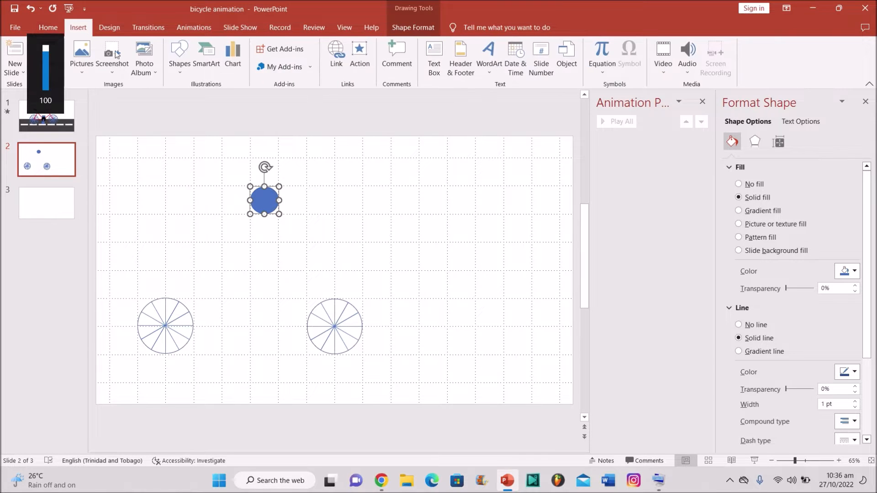
{"action": "left_click", "coordinate": [179, 57]}
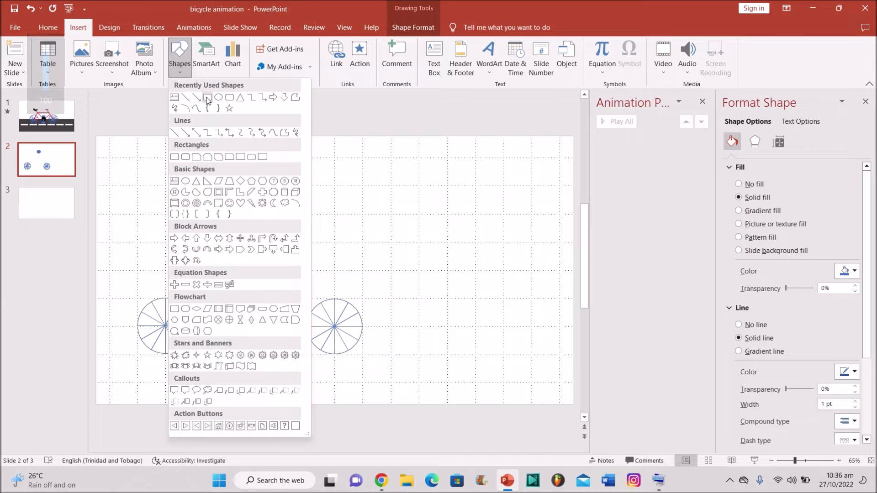
{"action": "left_click", "coordinate": [207, 98]}
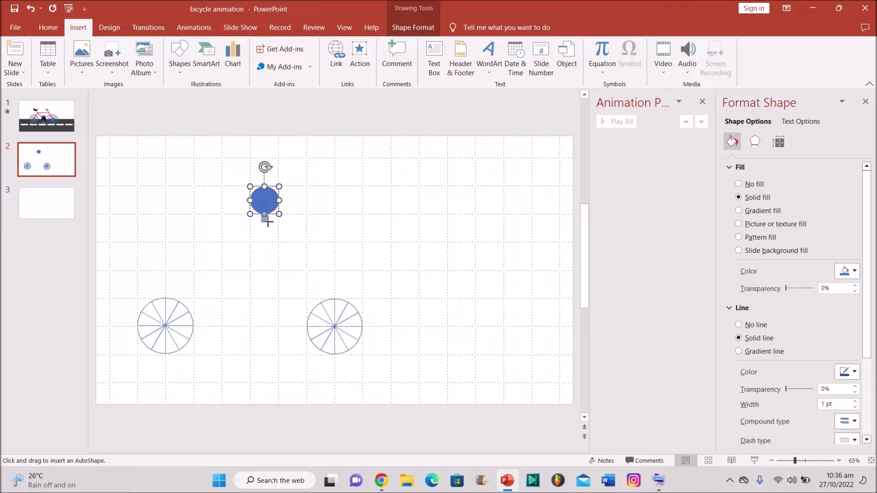
{"action": "left_click_drag", "start_coordinate": [269, 221], "coordinate": [270, 226]}
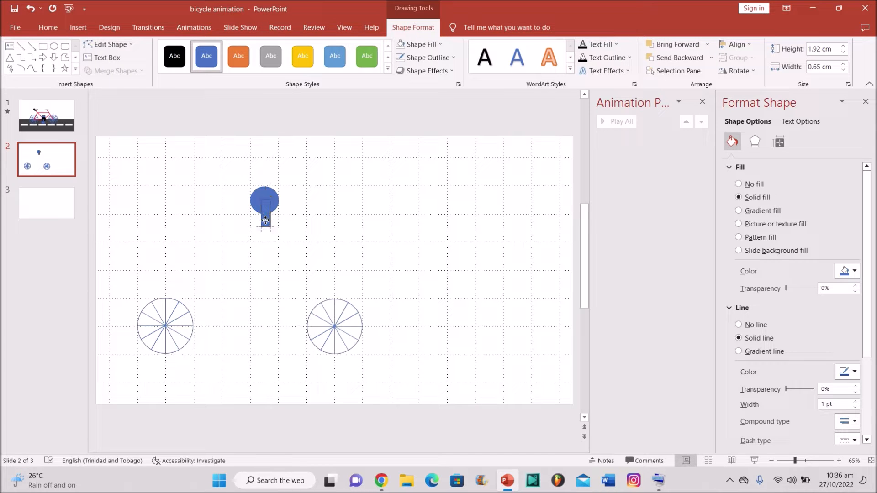
{"action": "left_click_drag", "start_coordinate": [262, 219], "coordinate": [263, 220]}
Step: Duplicate the lower rectangle into a mirrored position above the circle
{"action": "key", "text": "XF86AudioRaiseVolume"}
{"action": "left_click", "coordinate": [325, 220]}
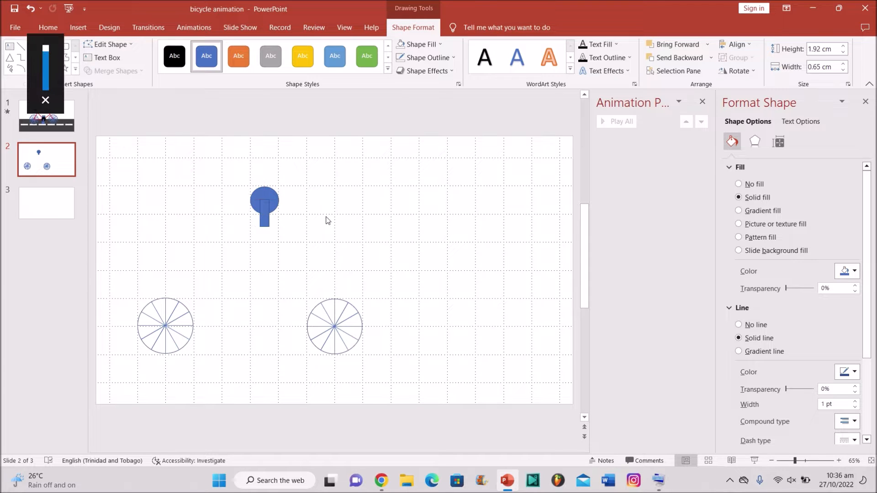
{"action": "left_click", "coordinate": [265, 218]}
{"action": "key", "text": "XF86AudioMute"}
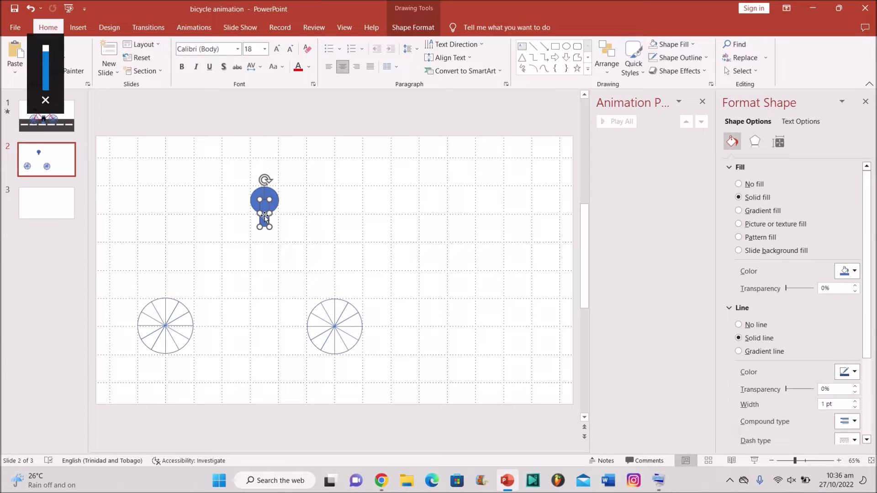
{"action": "key", "text": "XF86AudioMute"}
{"action": "mouse_move", "coordinate": [265, 217]}
{"action": "left_mouse_down"}
{"action": "mouse_move", "coordinate": [262, 178]}
{"action": "mouse_move", "coordinate": [267, 217]}
{"action": "left_mouse_up"}
{"action": "key", "text": "XF86AudioMute"}
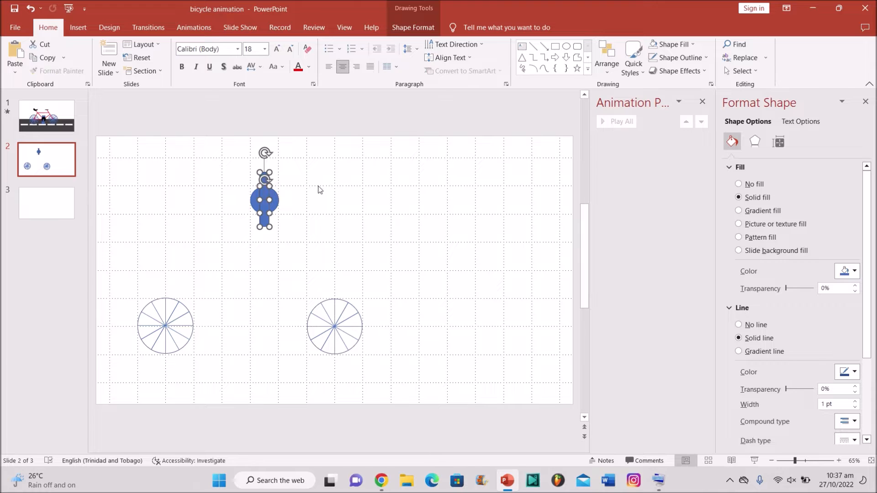
Step: Group the two narrow rectangles into a single bar
{"action": "left_click", "coordinate": [429, 29]}
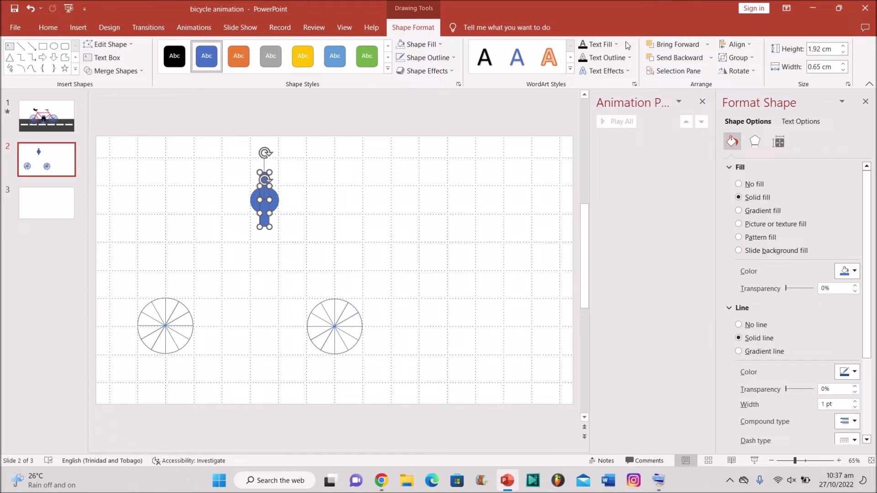
{"action": "left_click", "coordinate": [732, 58]}
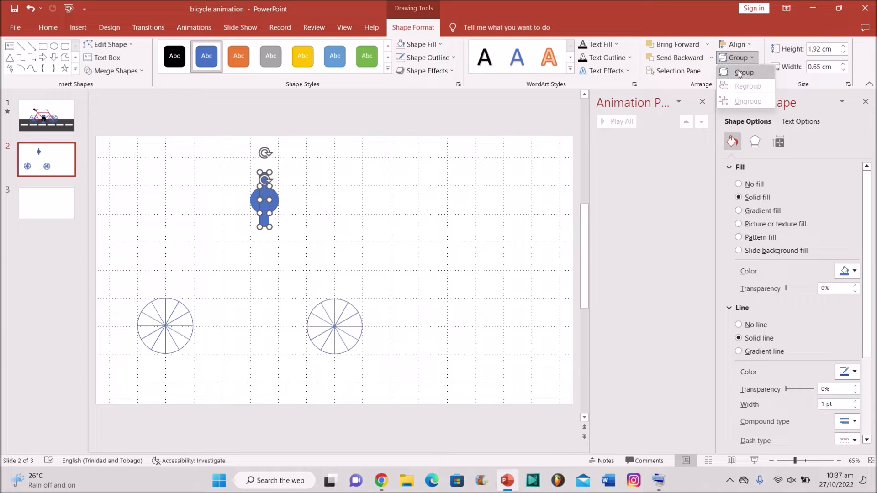
{"action": "left_click", "coordinate": [740, 72]}
Step: Set the upper rectangle of the bar to No Fill
{"action": "right_click", "coordinate": [356, 179]}
{"action": "key", "text": "Escape"}
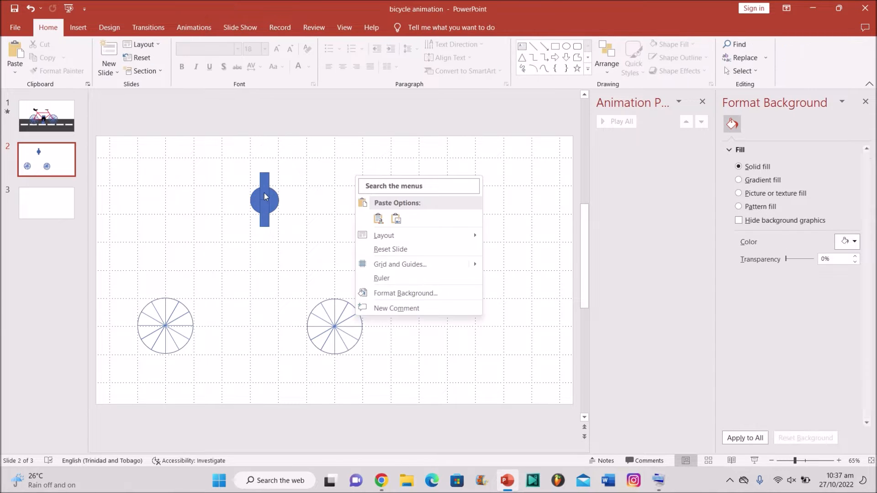
{"action": "left_click", "coordinate": [265, 191]}
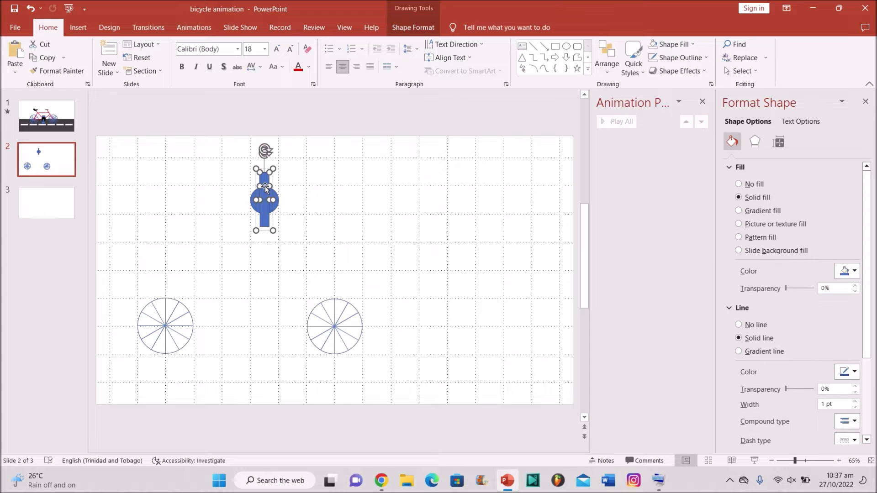
{"action": "left_click", "coordinate": [412, 28]}
{"action": "left_click", "coordinate": [415, 46]}
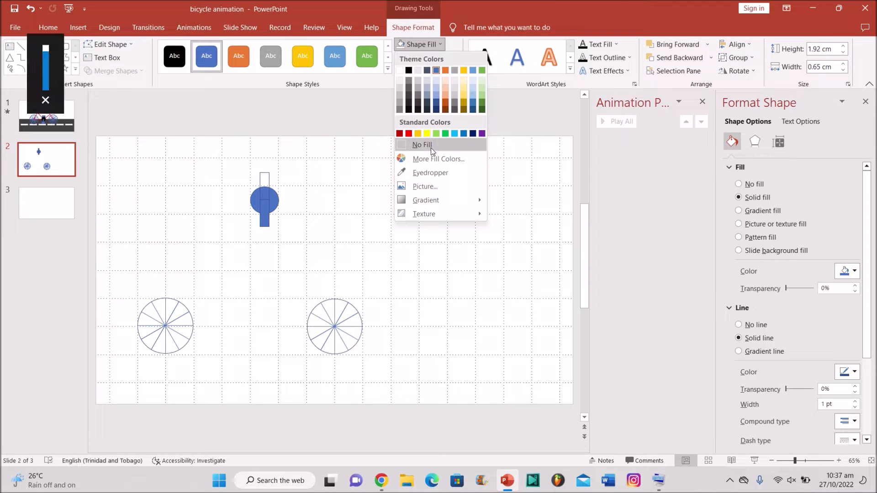
{"action": "left_click", "coordinate": [430, 146]}
{"action": "left_click", "coordinate": [419, 46]}
{"action": "left_click", "coordinate": [418, 46]}
Step: Set the upper rectangle to No Outline so only the circle and lower bar show
{"action": "left_click", "coordinate": [416, 58]}
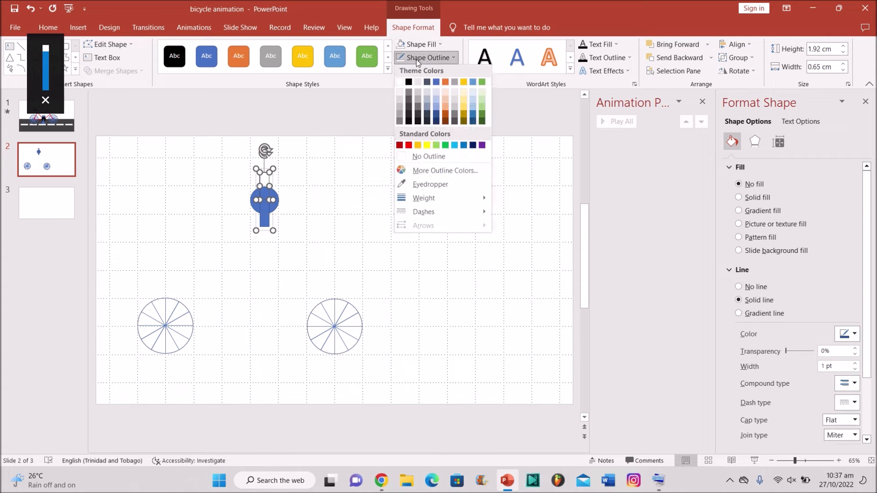
{"action": "left_click", "coordinate": [421, 156]}
{"action": "left_click", "coordinate": [320, 216]}
{"action": "left_click", "coordinate": [265, 210]}
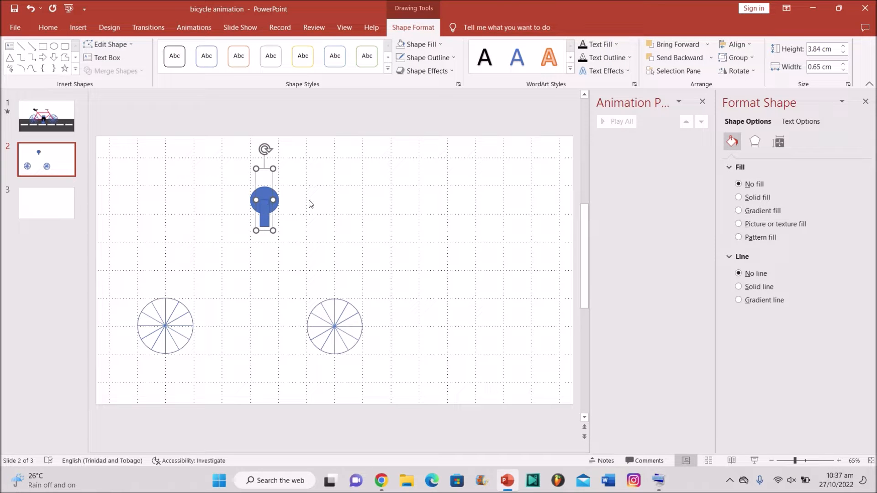
{"action": "left_click", "coordinate": [325, 216]}
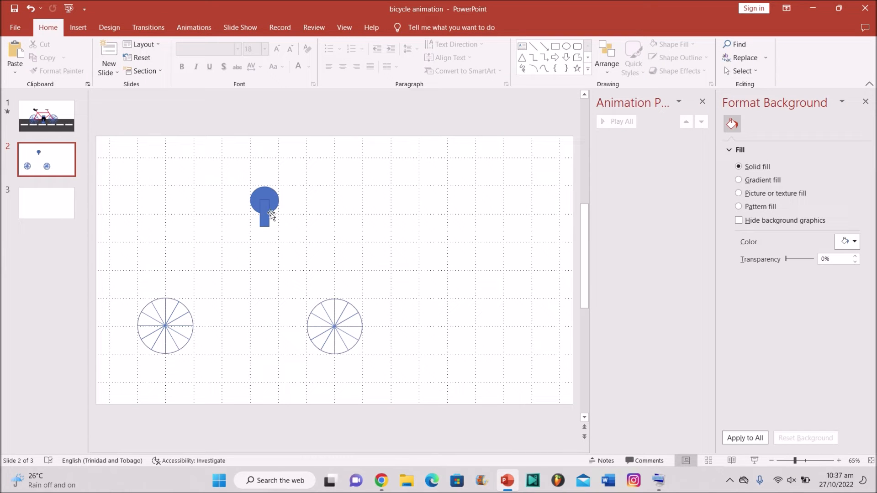
Step: Draw a flat blue rectangle below the lower bar
{"action": "left_click", "coordinate": [78, 27]}
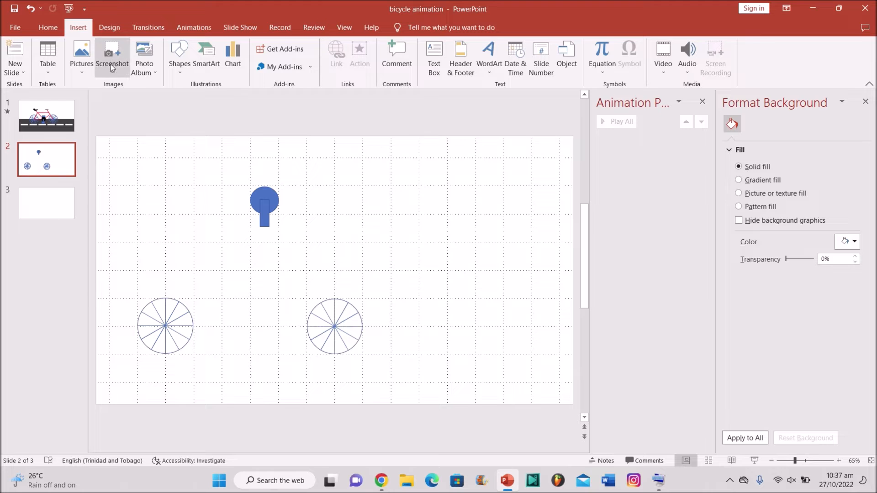
{"action": "left_click", "coordinate": [169, 71]}
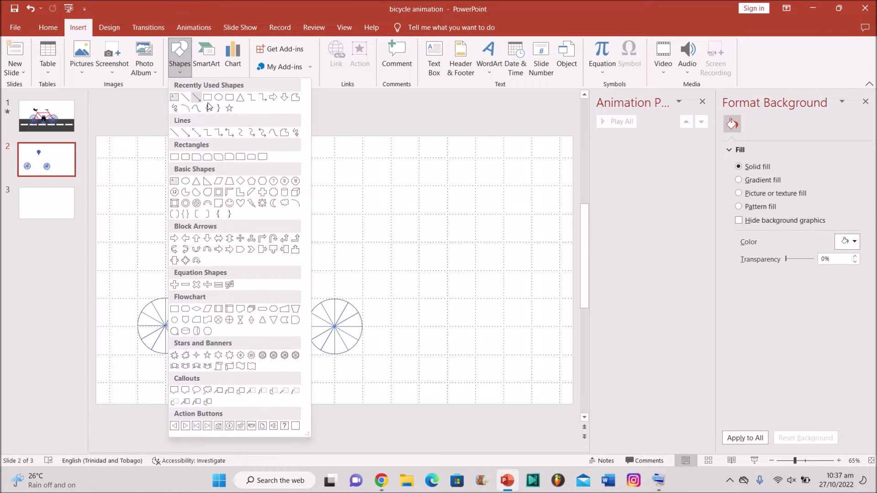
{"action": "left_click", "coordinate": [211, 98]}
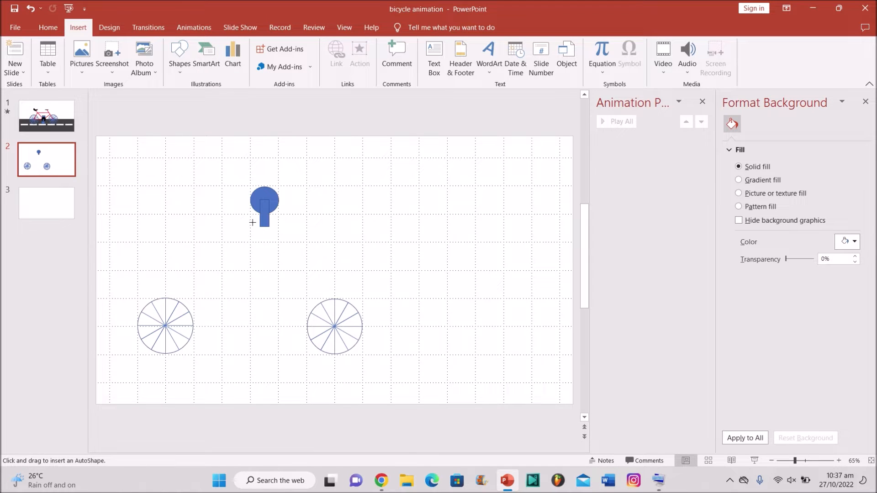
{"action": "left_click_drag", "start_coordinate": [252, 222], "coordinate": [277, 231]}
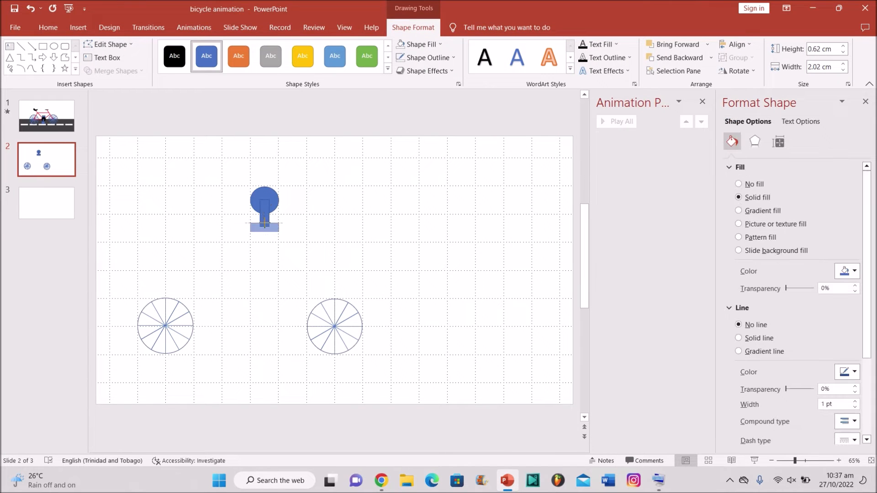
{"action": "key", "text": "XF86AudioMute"}
{"action": "key", "text": "XF86AudioMute"}
{"action": "key", "text": "XF86AudioMute"}
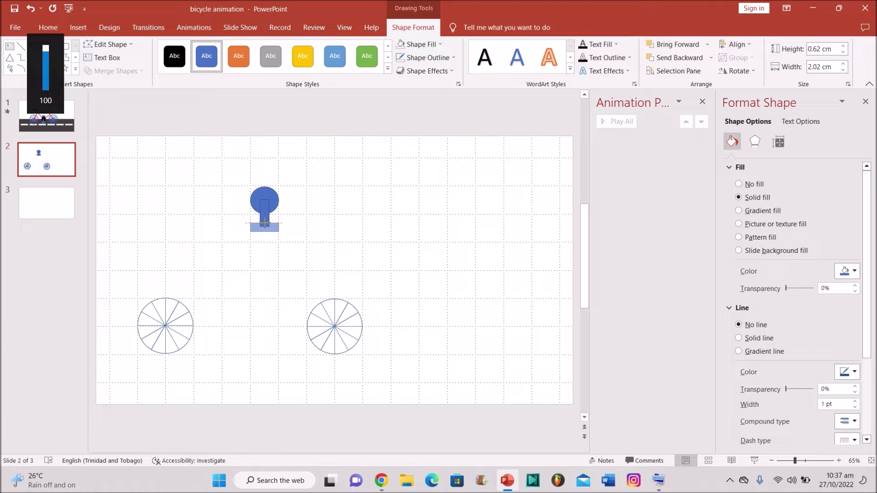
{"action": "key", "text": "XF86AudioMute"}
{"action": "key", "text": "XF86AudioMute"}
Step: Fit the 2.02 cm by 0.62 cm flat rectangle across the foot of the bar
{"action": "left_click_drag", "start_coordinate": [265, 222], "coordinate": [264, 223]}
{"action": "key", "text": "XF86AudioMute"}
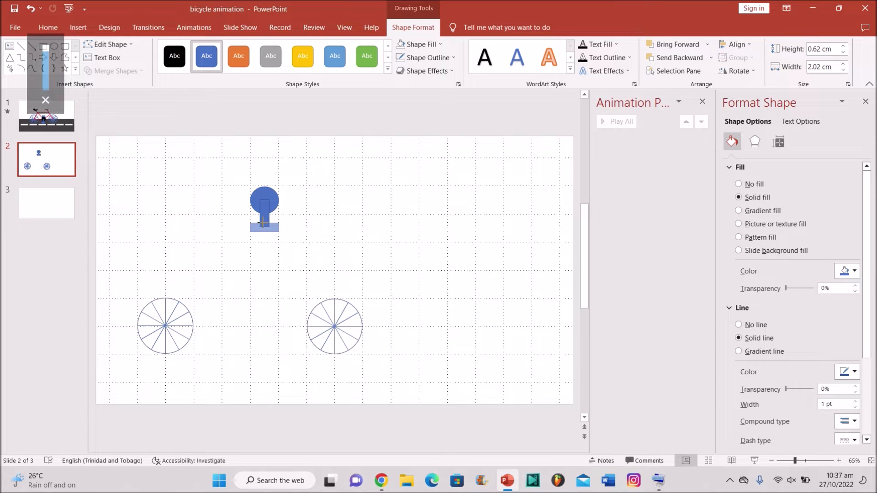
{"action": "left_click_drag", "start_coordinate": [262, 221], "coordinate": [263, 221]}
{"action": "key", "text": "XF86AudioMute"}
{"action": "left_click", "coordinate": [296, 227]}
{"action": "key", "text": "XF86AudioMute"}
{"action": "left_click", "coordinate": [269, 227]}
{"action": "key", "text": "XF86AudioMute"}
{"action": "key", "text": "XF86AudioMute"}
{"action": "left_click", "coordinate": [319, 215]}
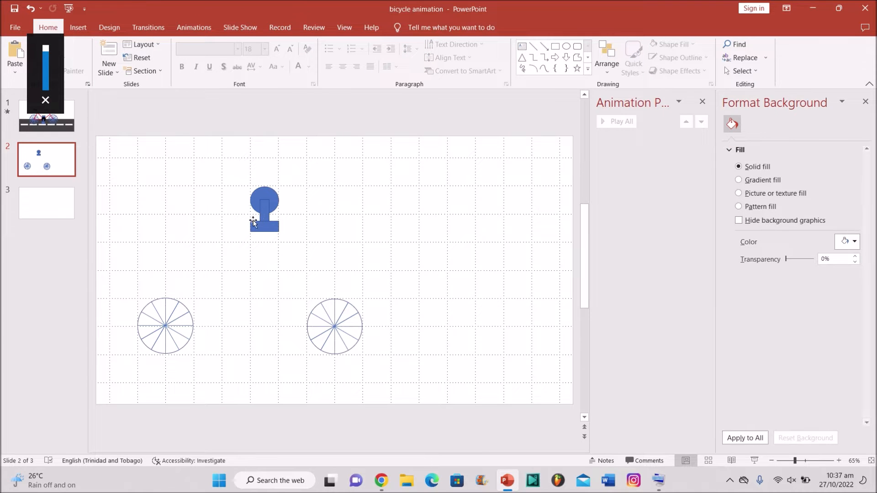
Step: Copy the bar and pedal rectangle and paste the copy beside the original
{"action": "left_click", "coordinate": [266, 217]}
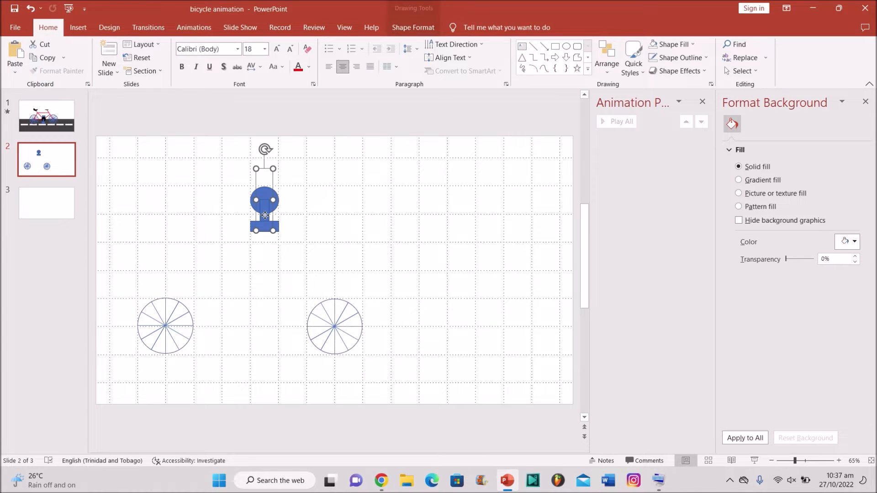
{"action": "left_click", "coordinate": [266, 228]}
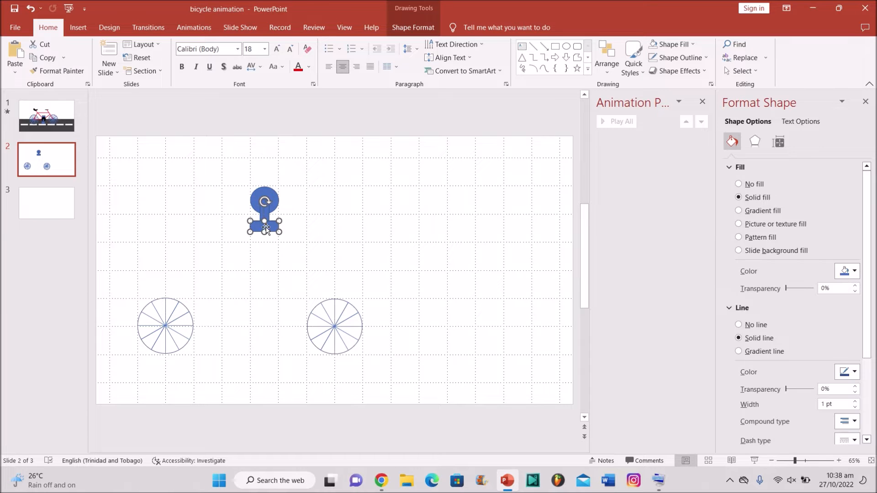
{"action": "left_click", "coordinate": [267, 216], "text": "shift"}
{"action": "key", "text": "XF86AudioMute"}
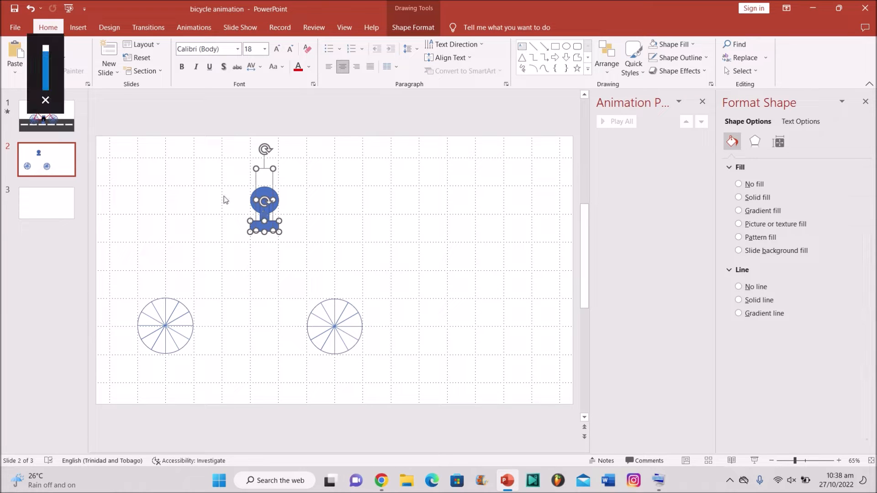
{"action": "left_click", "coordinate": [78, 28]}
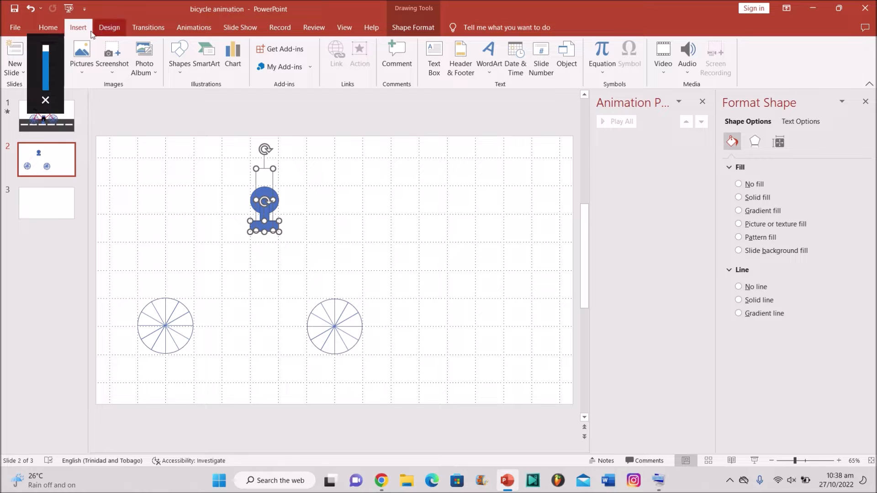
{"action": "left_click", "coordinate": [53, 31]}
{"action": "key", "text": "ctrl+c"}
{"action": "key", "text": "ctrl+v"}
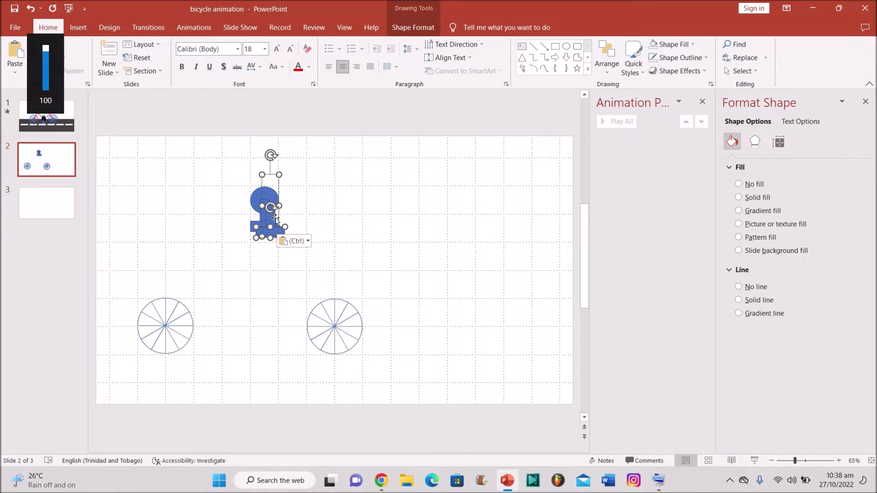
{"action": "left_click_drag", "start_coordinate": [276, 219], "coordinate": [330, 211]}
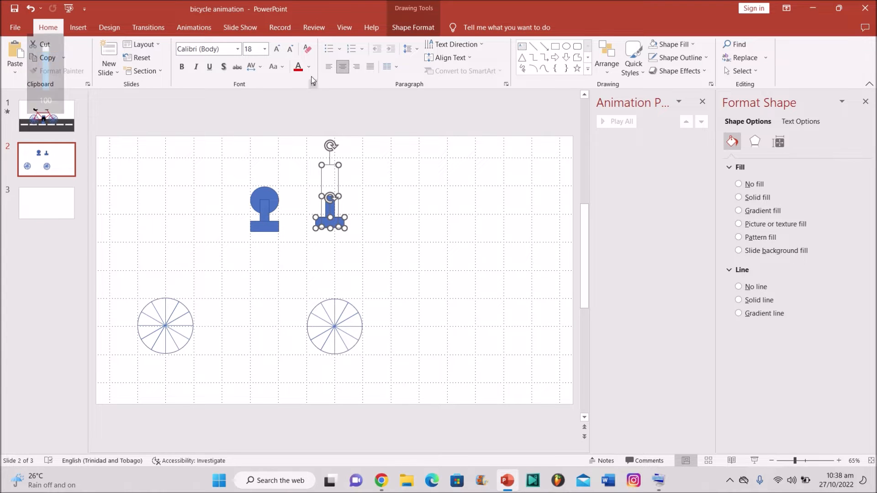
Step: Move the copied bar and crossbar onto the top of the blue circle
{"action": "left_click", "coordinate": [408, 28]}
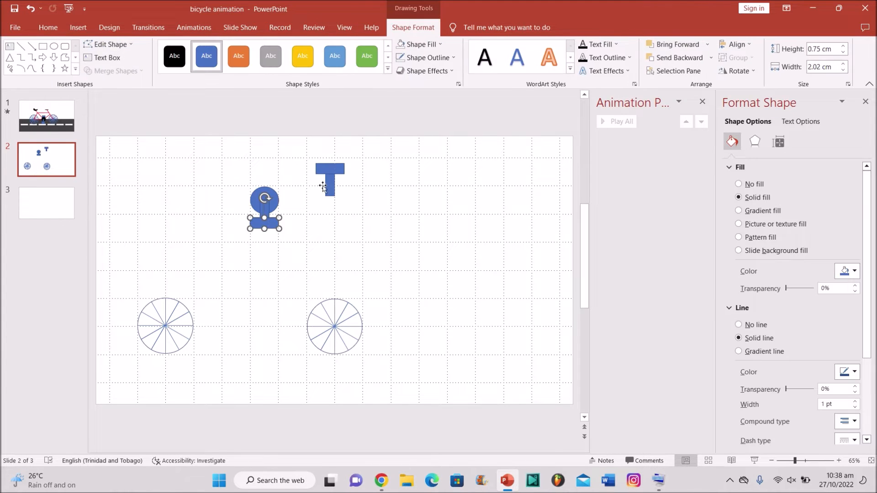
{"action": "left_click_drag", "start_coordinate": [329, 180], "coordinate": [267, 185]}
{"action": "key", "text": "XF86AudioMute"}
{"action": "left_click_drag", "start_coordinate": [331, 171], "coordinate": [267, 170]}
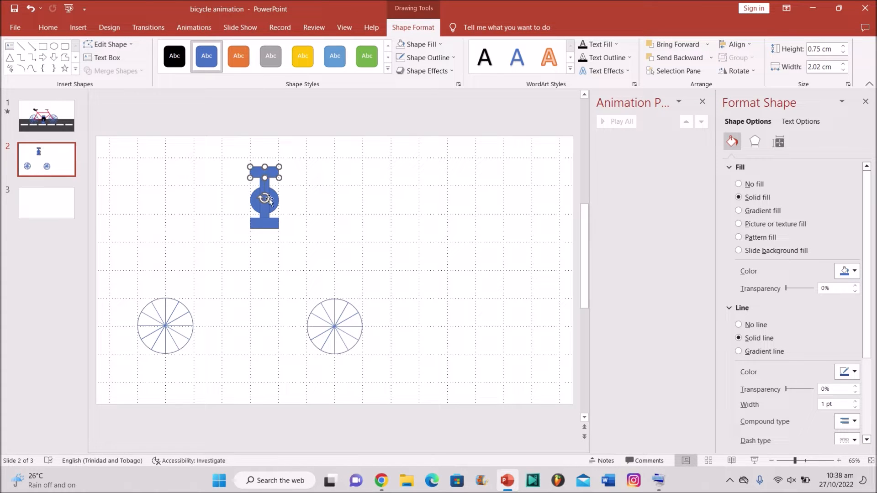
{"action": "left_click", "coordinate": [355, 240]}
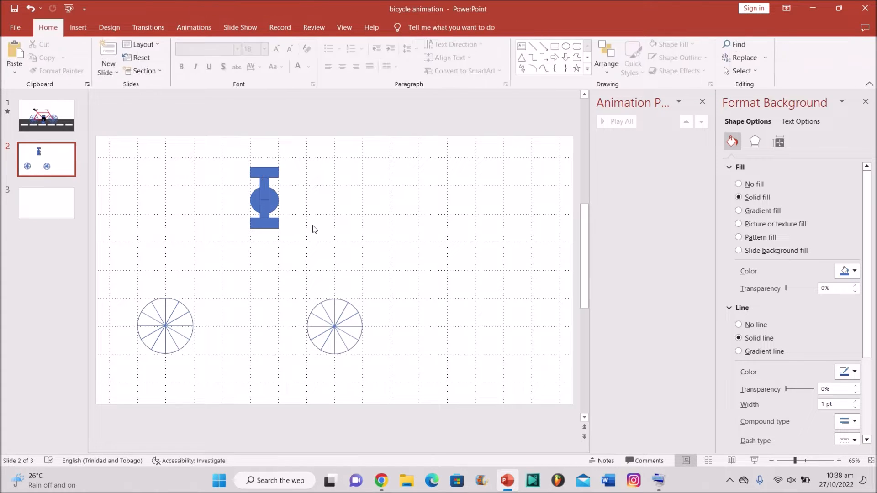
Step: Select the top and bottom pedals together with the whole crank assembly
{"action": "left_click", "coordinate": [265, 194]}
{"action": "left_click", "coordinate": [267, 172]}
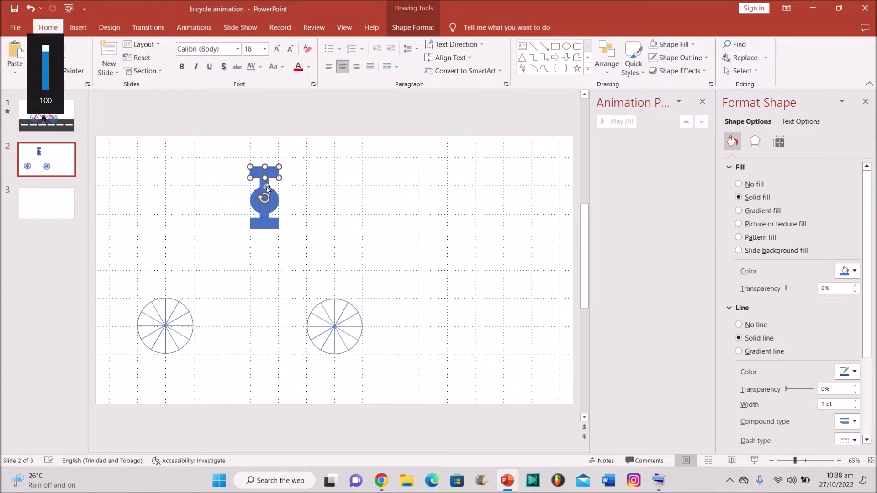
{"action": "left_click", "coordinate": [316, 196]}
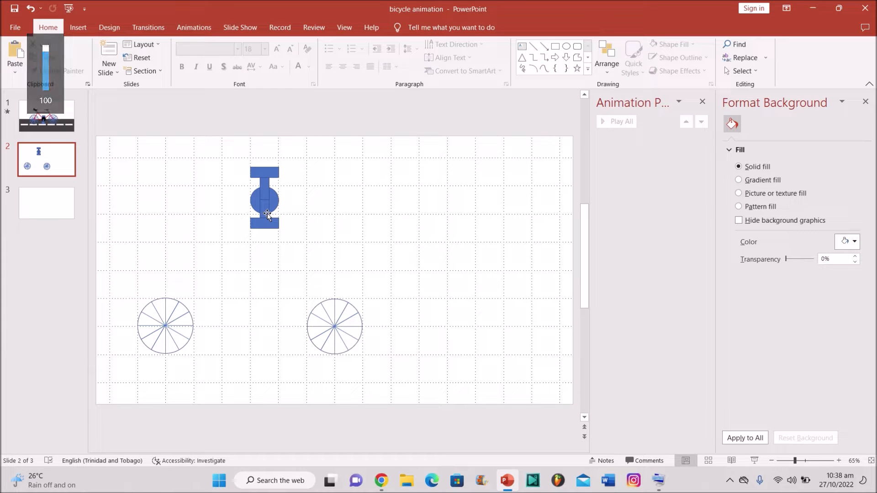
{"action": "left_click", "coordinate": [265, 222]}
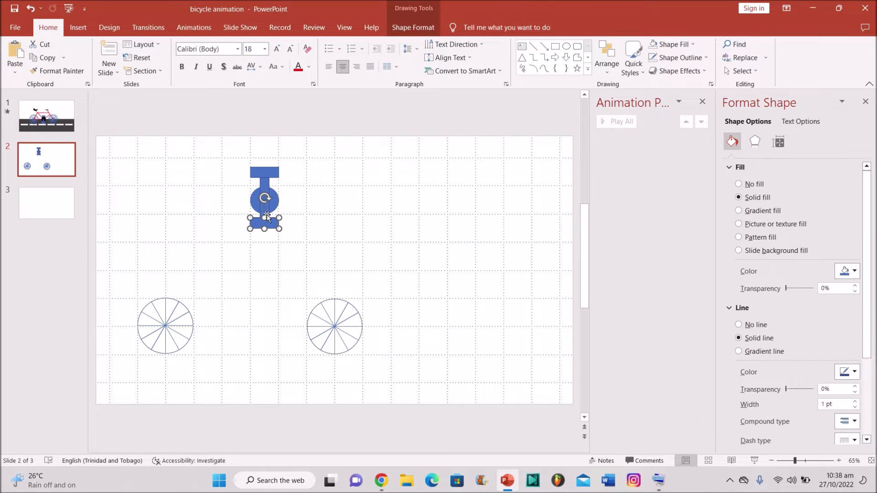
{"action": "left_click", "coordinate": [266, 213]}
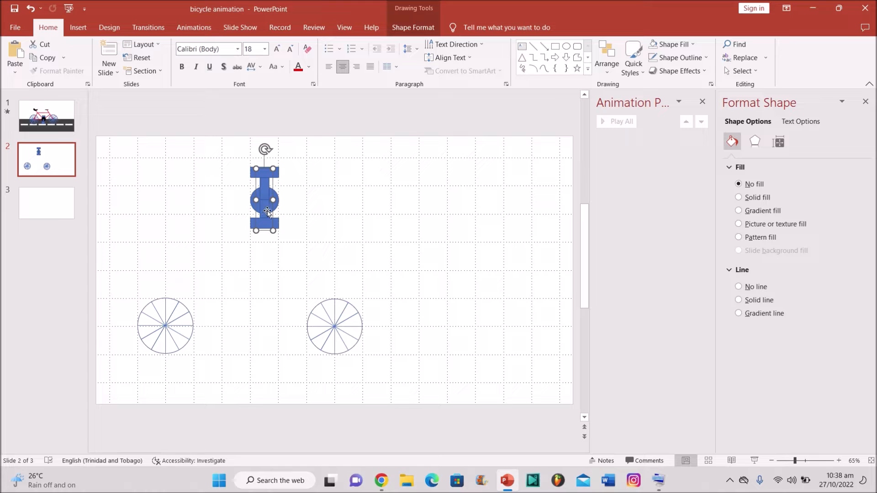
Step: Apply the Spin emphasis animation to the blue pedal-crank group
{"action": "left_click", "coordinate": [201, 27]}
{"action": "left_click", "coordinate": [517, 68]}
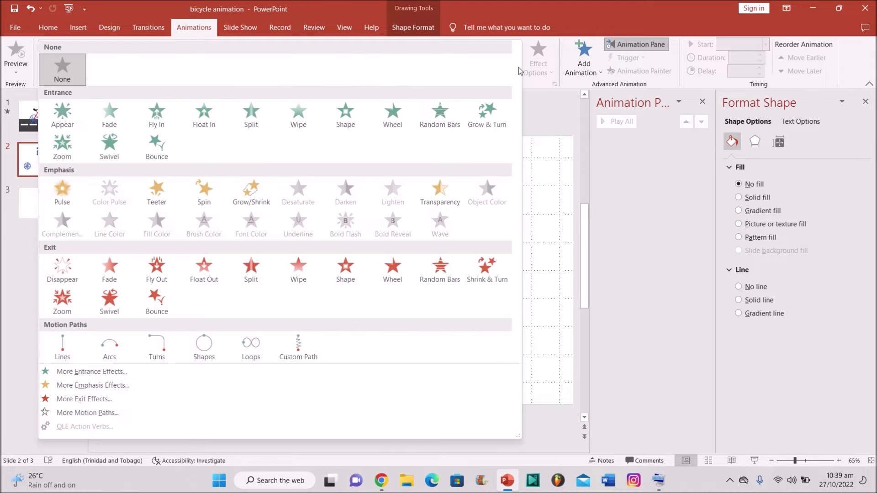
{"action": "left_click", "coordinate": [204, 188]}
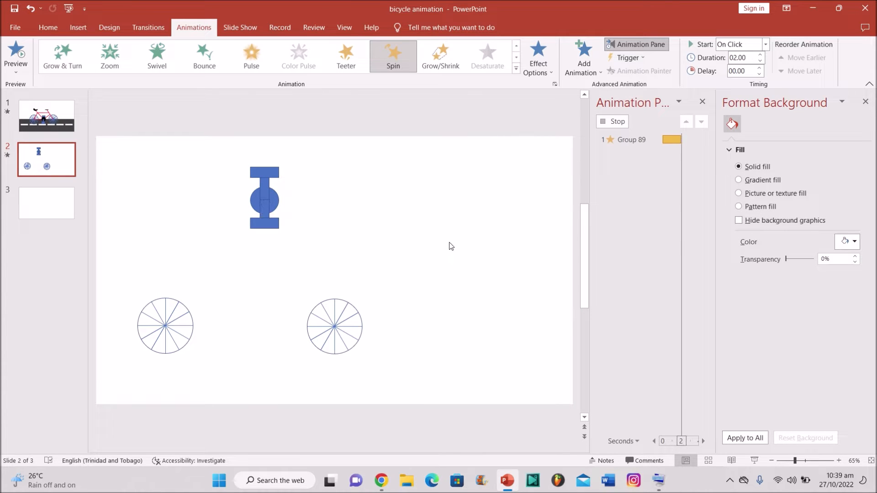
Step: Set Group 89's spin timing to Start With Previous and Repeat Until End of Slide
{"action": "double_click", "coordinate": [636, 142]}
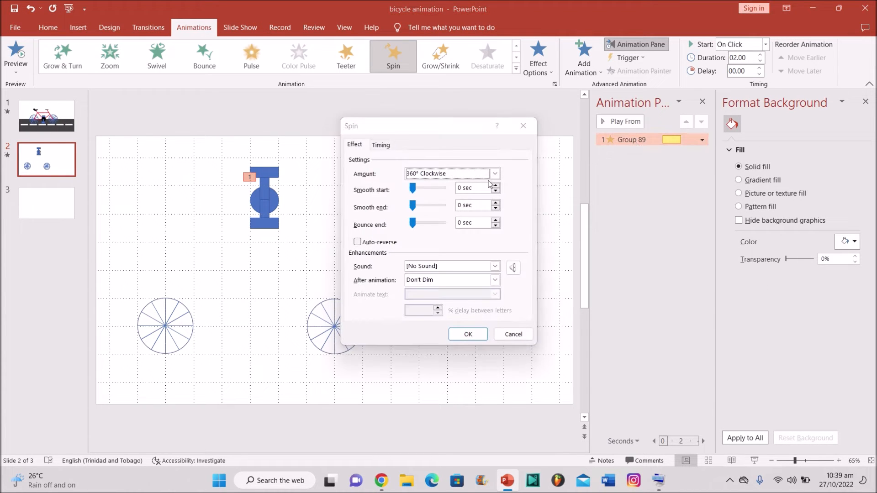
{"action": "left_click", "coordinate": [380, 144]}
{"action": "left_click", "coordinate": [464, 202]}
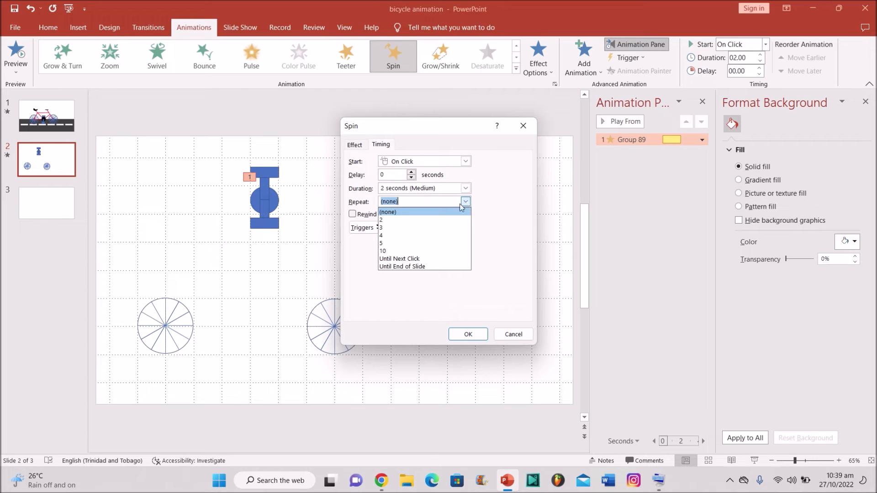
{"action": "left_click", "coordinate": [450, 266]}
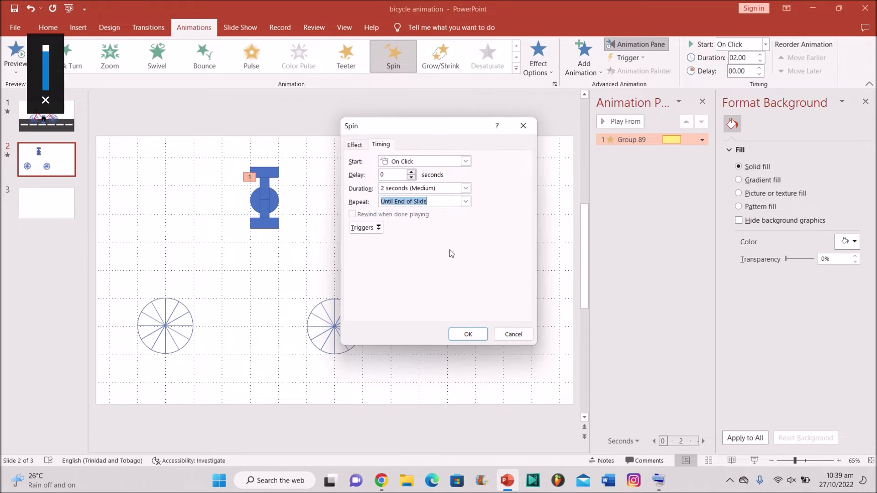
{"action": "left_click", "coordinate": [464, 162]}
{"action": "left_click", "coordinate": [446, 179]}
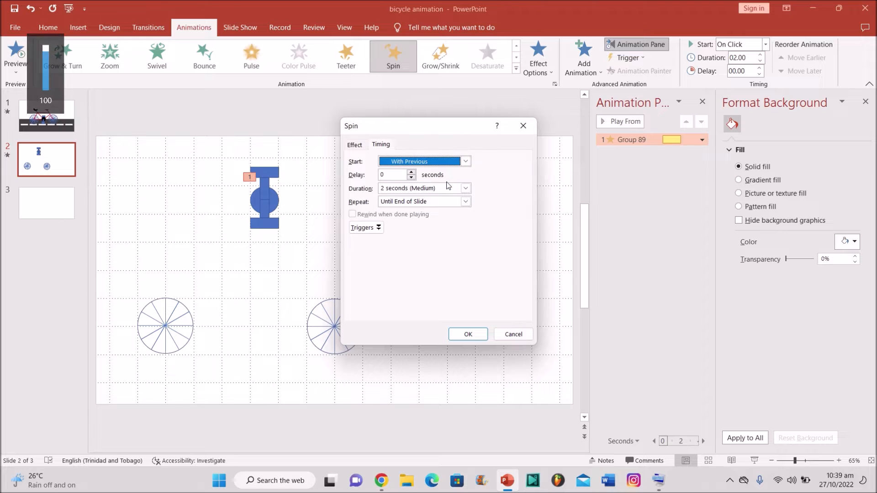
{"action": "left_click", "coordinate": [468, 334]}
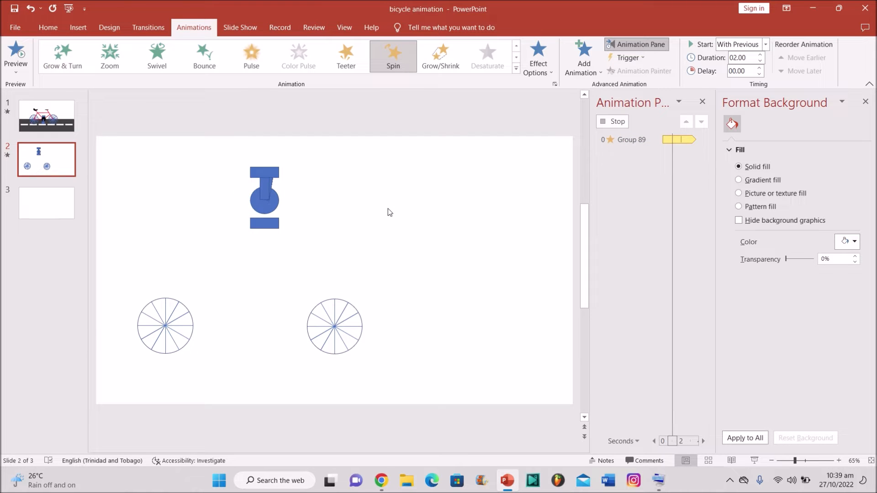
{"action": "left_click", "coordinate": [270, 224]}
{"action": "key", "text": "shift+F9"}
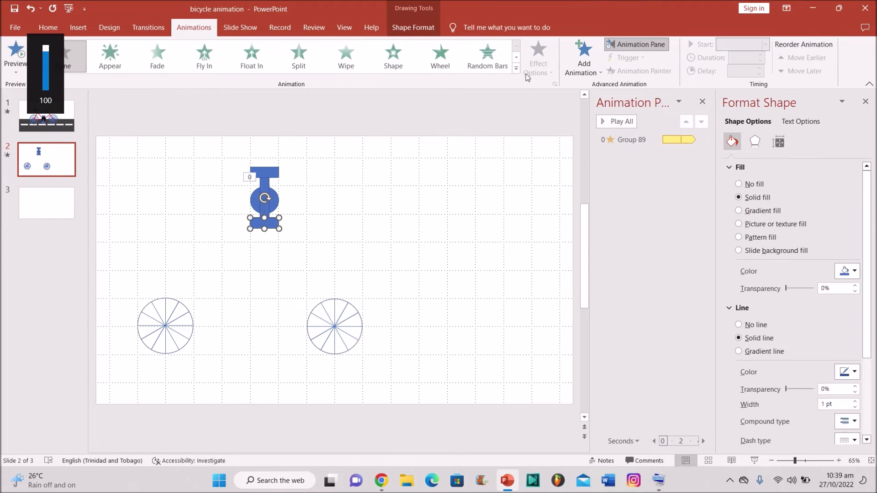
Step: Give the lower pedal rectangle a Shapes motion path with an Unlocked origin
{"action": "left_click", "coordinate": [516, 69]}
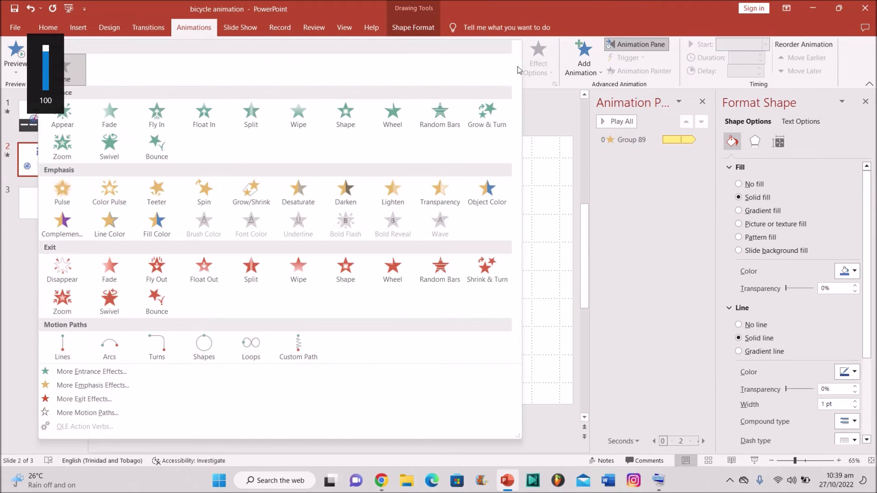
{"action": "left_click", "coordinate": [204, 348]}
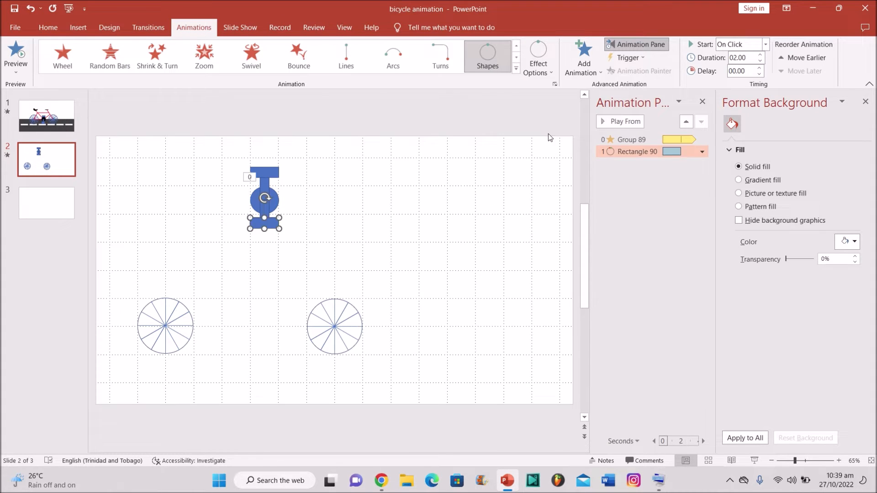
{"action": "left_click", "coordinate": [543, 69]}
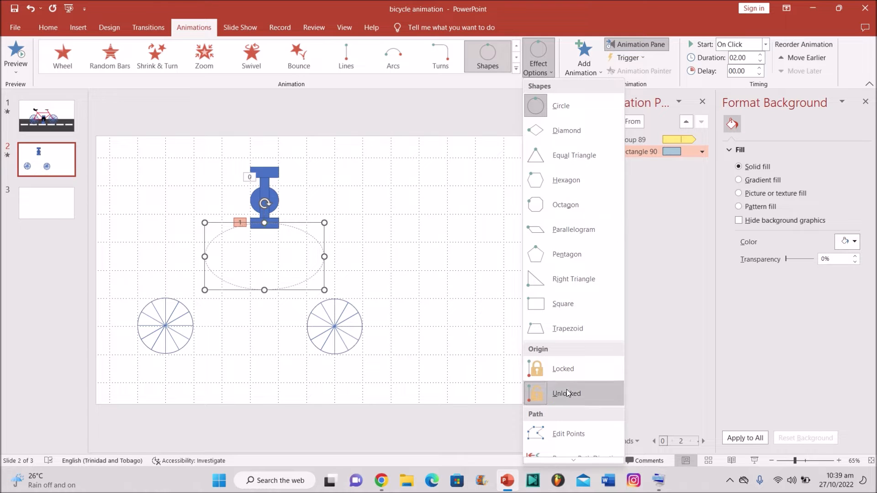
{"action": "left_click", "coordinate": [563, 451]}
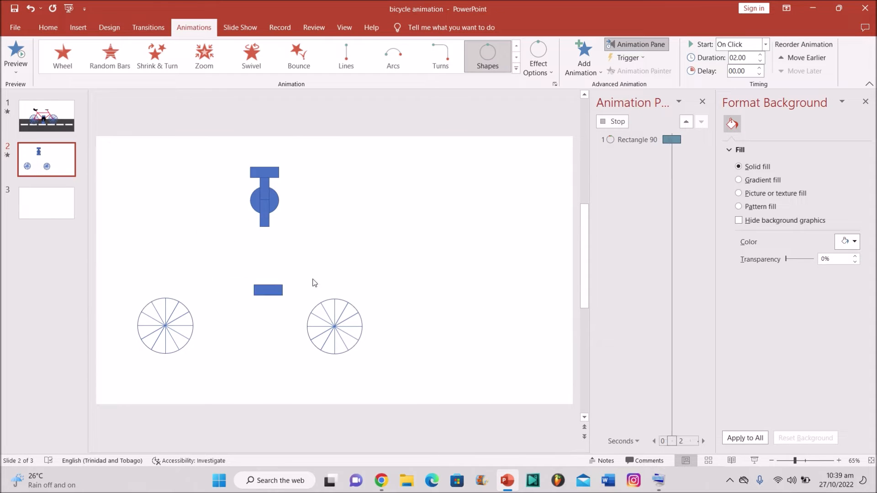
{"action": "key", "text": "XF86AudioMute"}
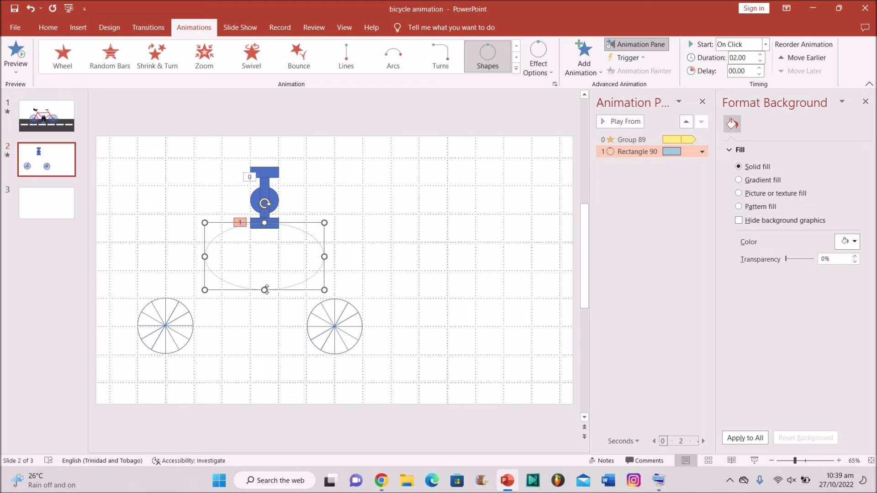
Step: Drag the circular motion path up so it is centred around the blue crank
{"action": "left_click_drag", "start_coordinate": [264, 289], "coordinate": [264, 286]}
{"action": "left_click_drag", "start_coordinate": [266, 226], "coordinate": [271, 215]}
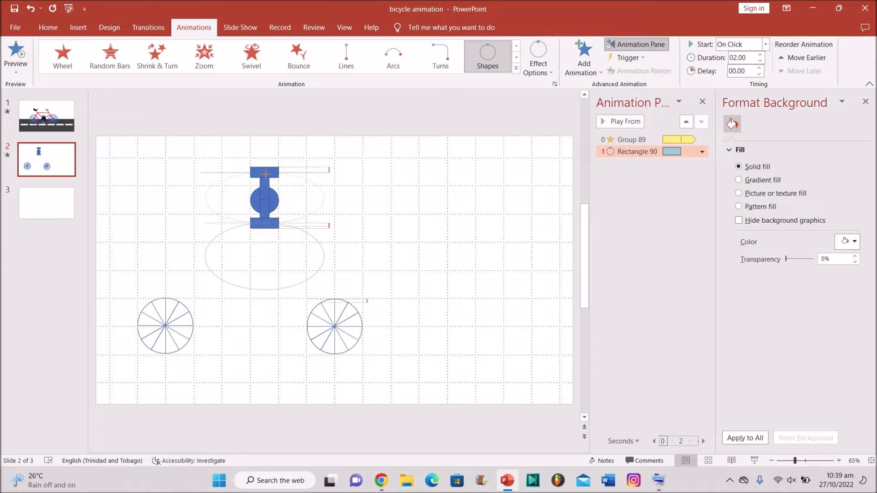
{"action": "key", "text": "XF86AudioMute"}
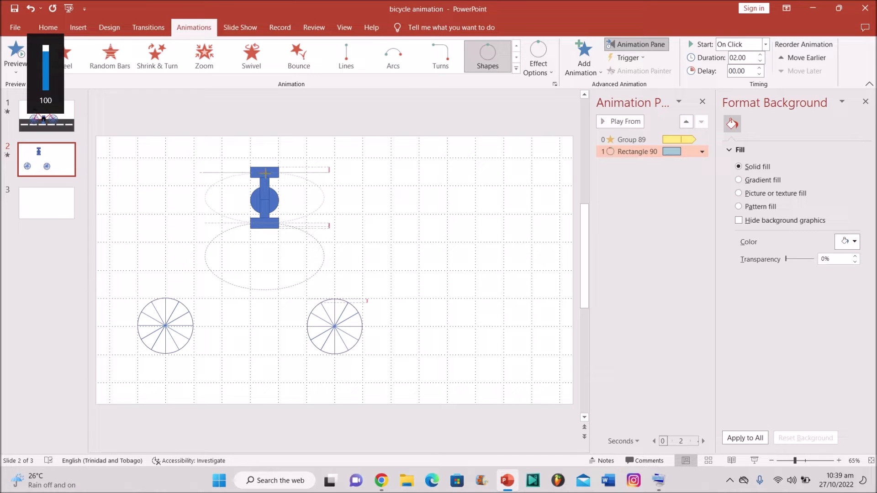
{"action": "left_click_drag", "start_coordinate": [265, 172], "coordinate": [265, 173]}
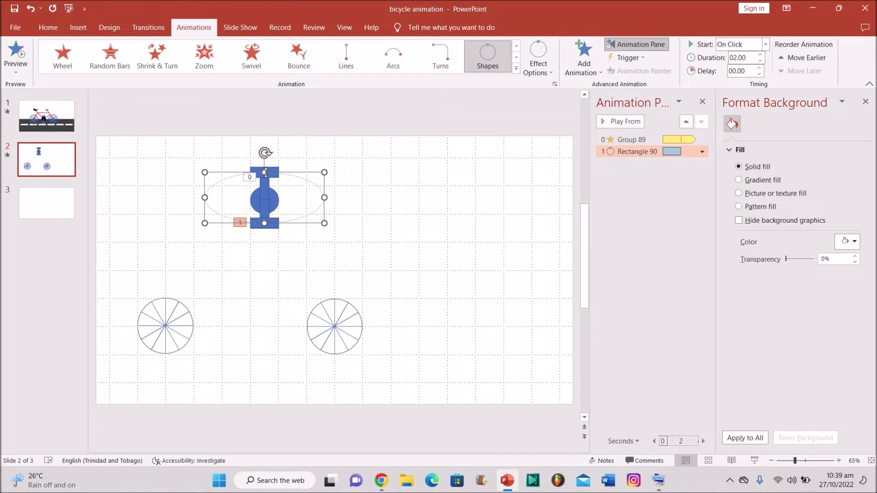
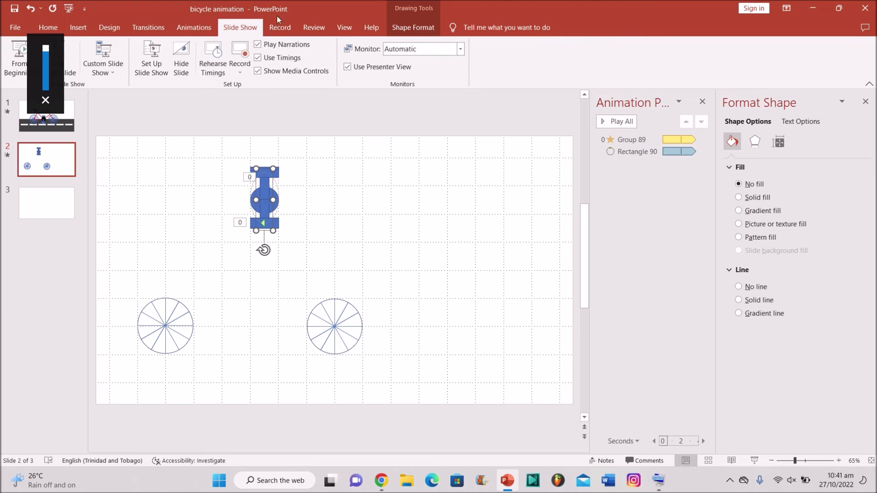
Step: Show the Animations tab and expand the full gallery of animation effects
{"action": "left_click", "coordinate": [189, 35]}
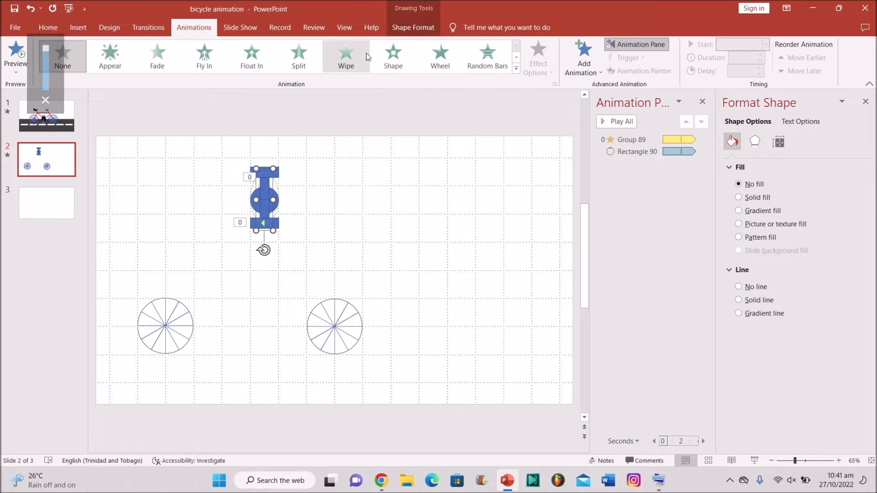
{"action": "left_click", "coordinate": [521, 69]}
Step: Give Group 91 a Spin starting With Previous and repeating Until End of Slide
{"action": "left_click", "coordinate": [211, 194]}
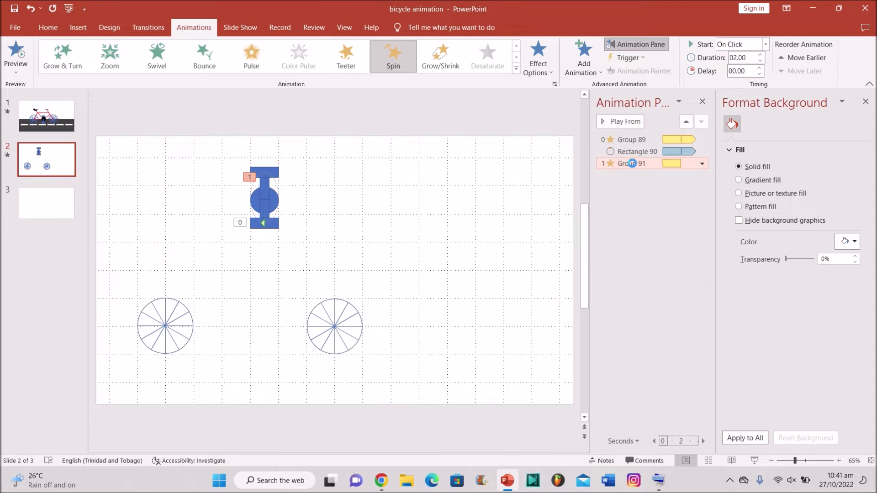
{"action": "double_click", "coordinate": [632, 164]}
{"action": "left_click", "coordinate": [381, 145]}
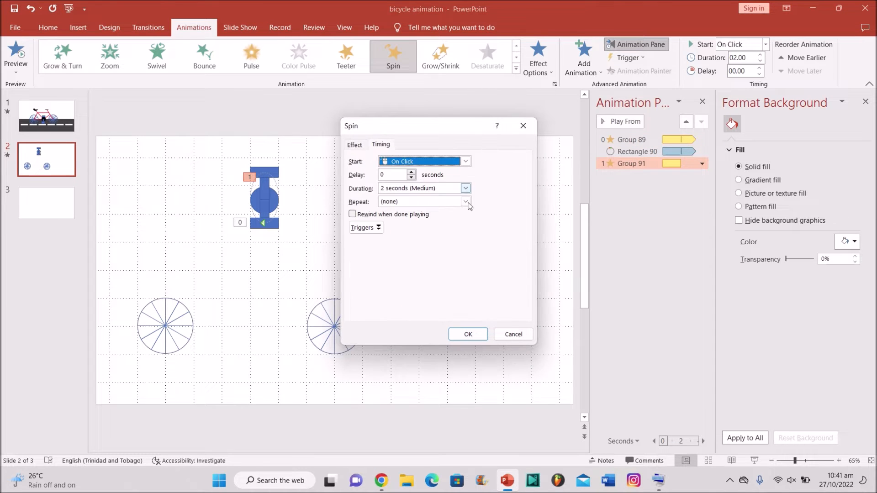
{"action": "left_click", "coordinate": [466, 201]}
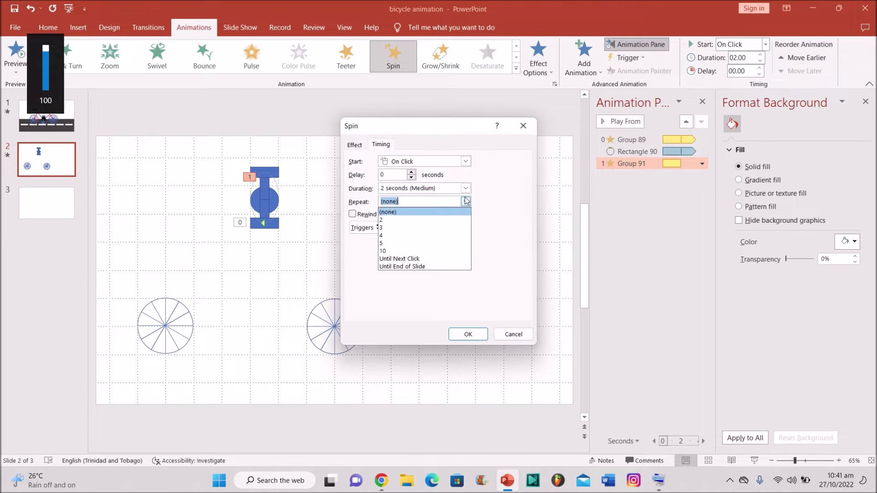
{"action": "left_click", "coordinate": [442, 267]}
{"action": "left_click", "coordinate": [466, 162]}
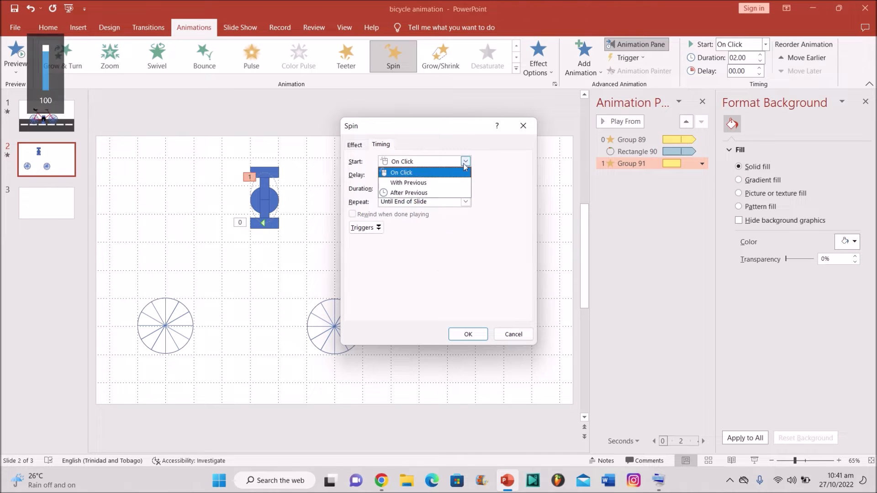
{"action": "left_click", "coordinate": [450, 183]}
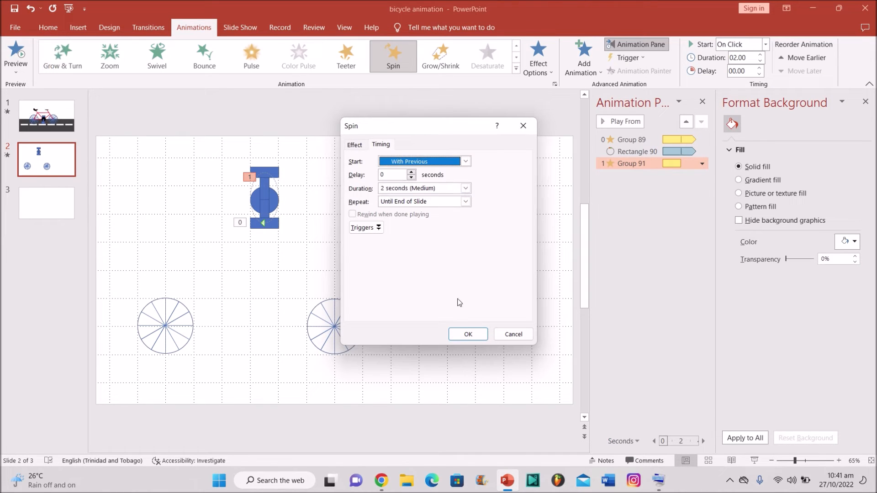
{"action": "left_click", "coordinate": [466, 336]}
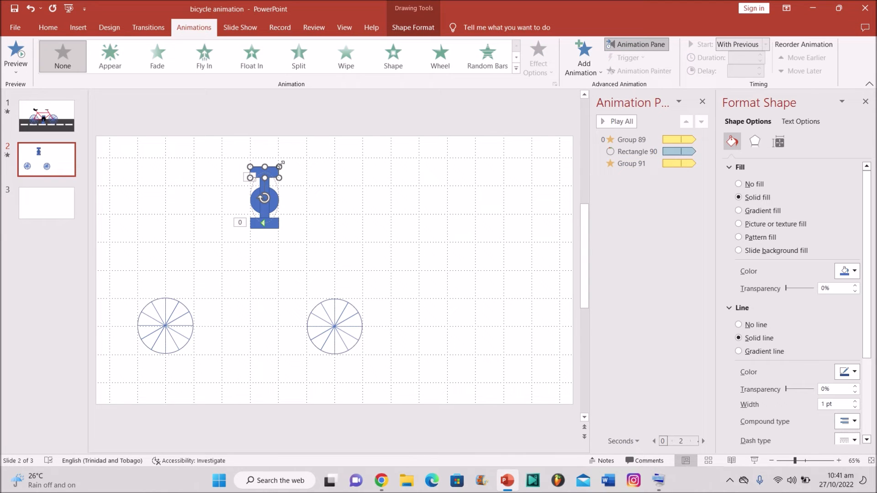
Step: Give the pedal rectangle a circular Shapes motion path shrunk to the crank's width
{"action": "left_click", "coordinate": [516, 69]}
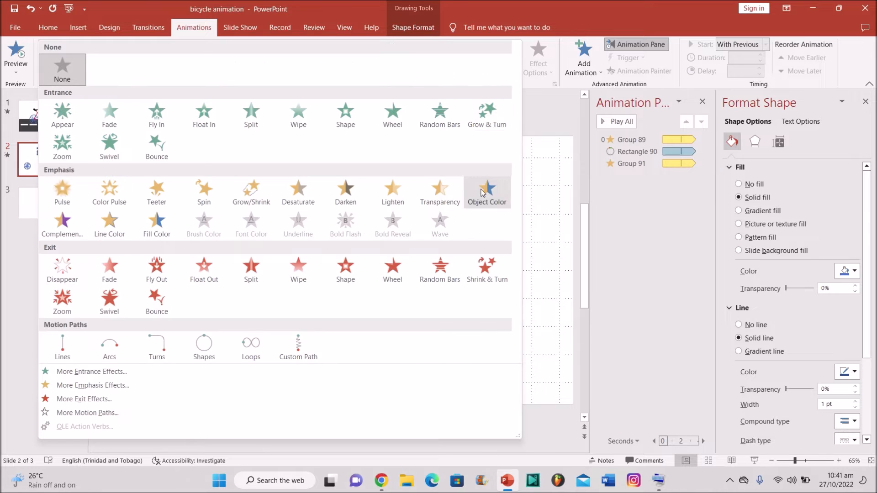
{"action": "left_click", "coordinate": [214, 353]}
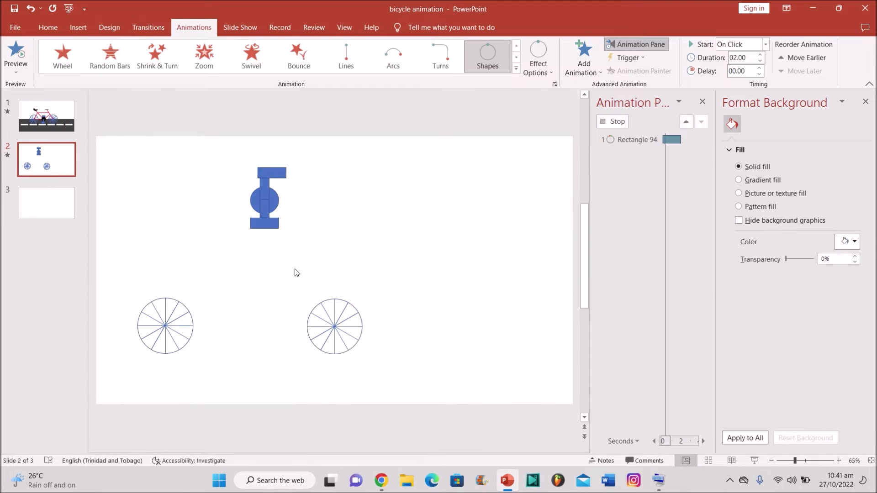
{"action": "key", "text": "XF86AudioMute"}
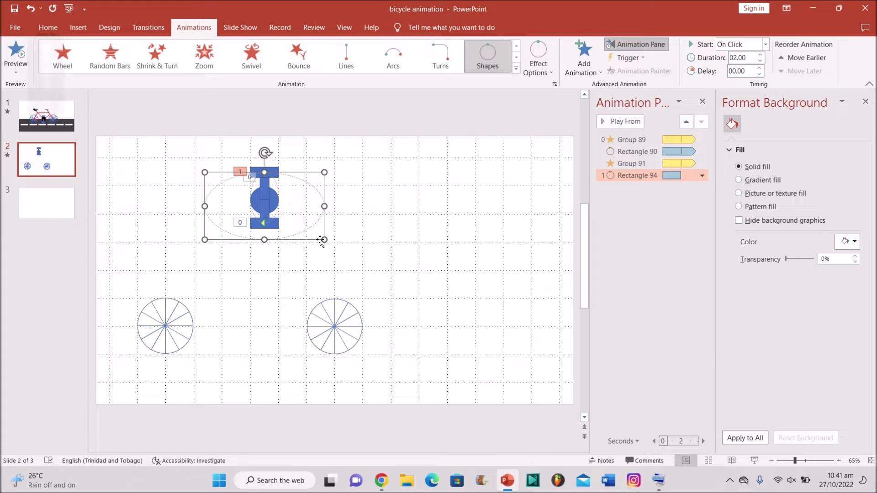
{"action": "left_click_drag", "start_coordinate": [323, 239], "coordinate": [277, 222]}
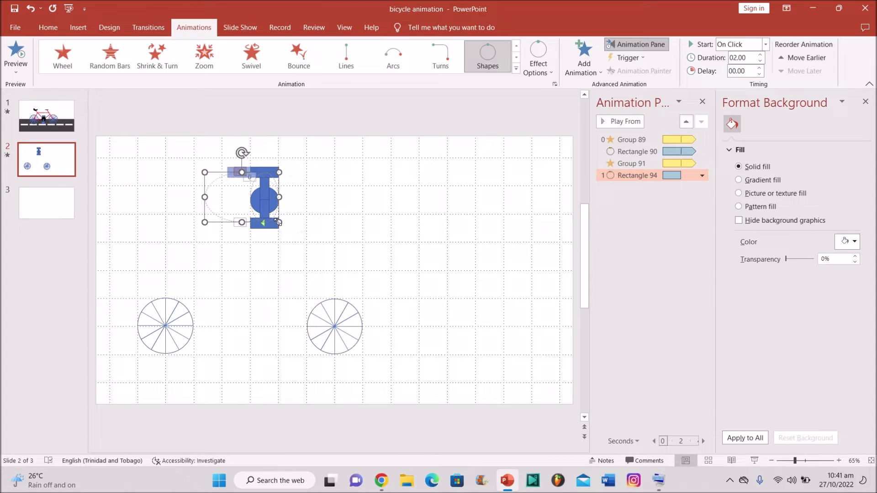
{"action": "left_click_drag", "start_coordinate": [204, 196], "coordinate": [249, 201]}
{"action": "left_click", "coordinate": [263, 223]}
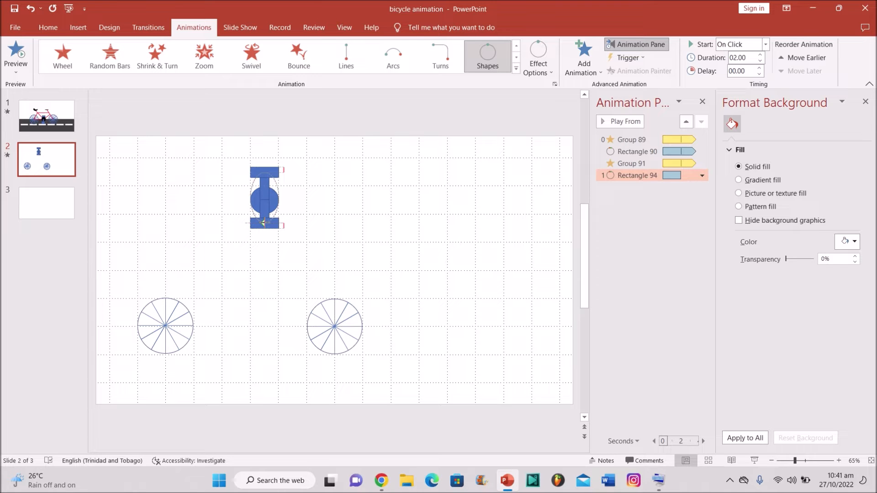
{"action": "left_click", "coordinate": [263, 223]}
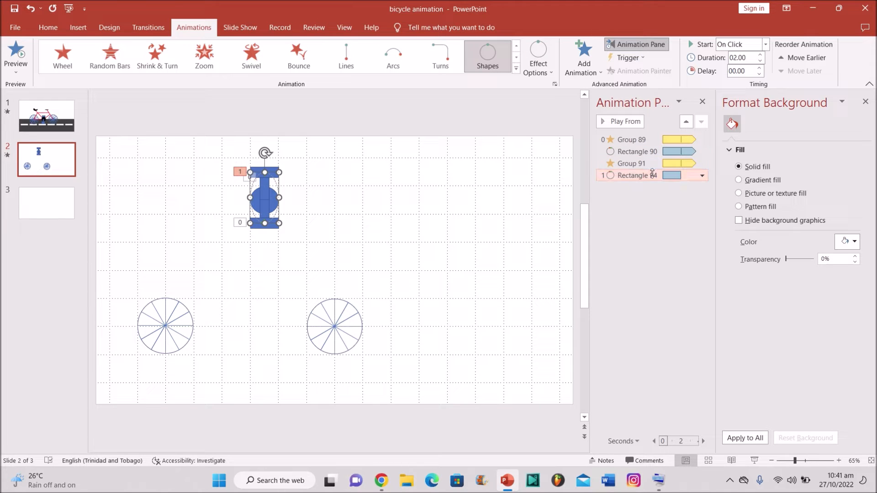
Step: Remove the path's smooth start and end, start it With Previous, and preview
{"action": "left_click_drag", "start_coordinate": [431, 191], "coordinate": [409, 205]}
{"action": "left_click", "coordinate": [382, 145]}
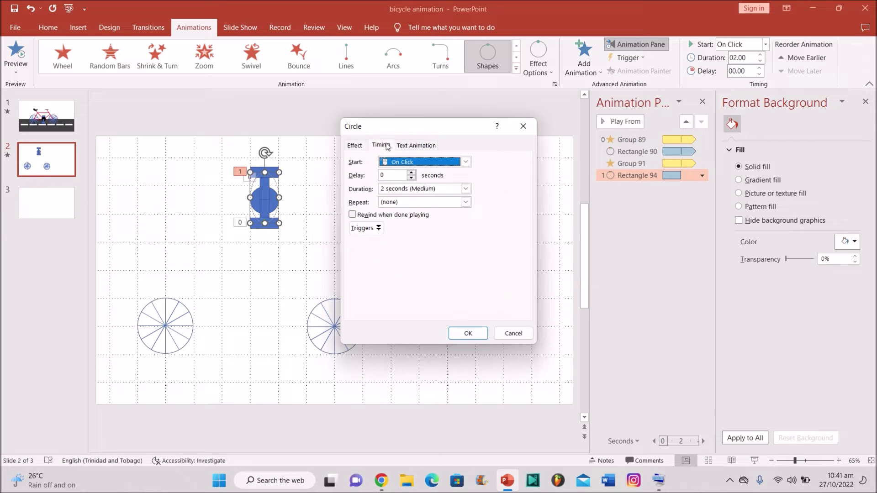
{"action": "left_click", "coordinate": [465, 162]}
{"action": "left_click", "coordinate": [450, 183]}
{"action": "left_click", "coordinate": [468, 333]}
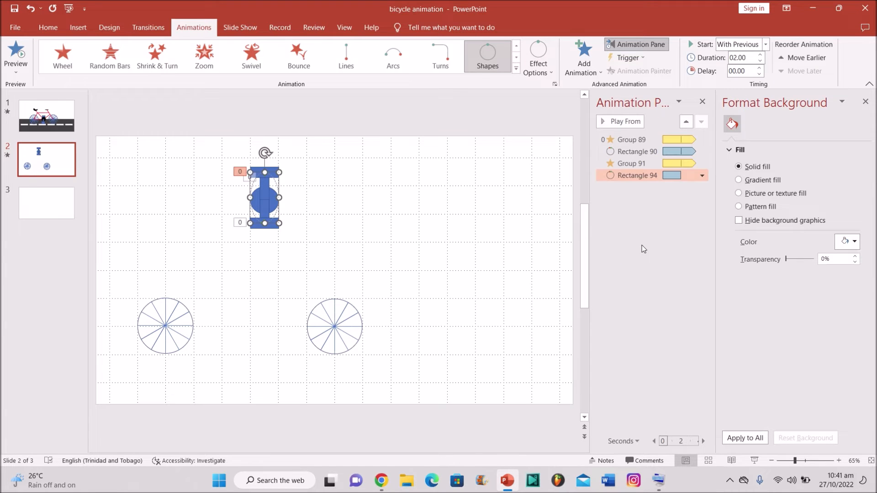
{"action": "left_click", "coordinate": [628, 126]}
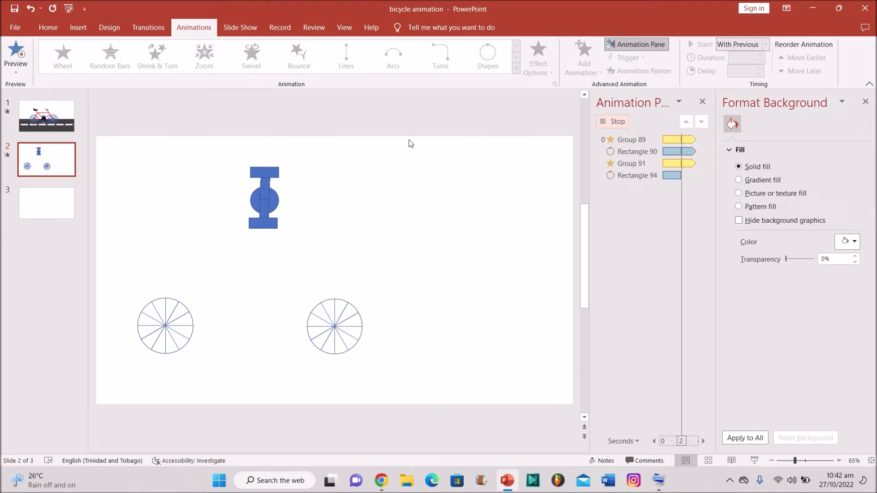
Step: Send the pedal crank group to the back and preview the slide's animations
{"action": "left_click", "coordinate": [263, 188]}
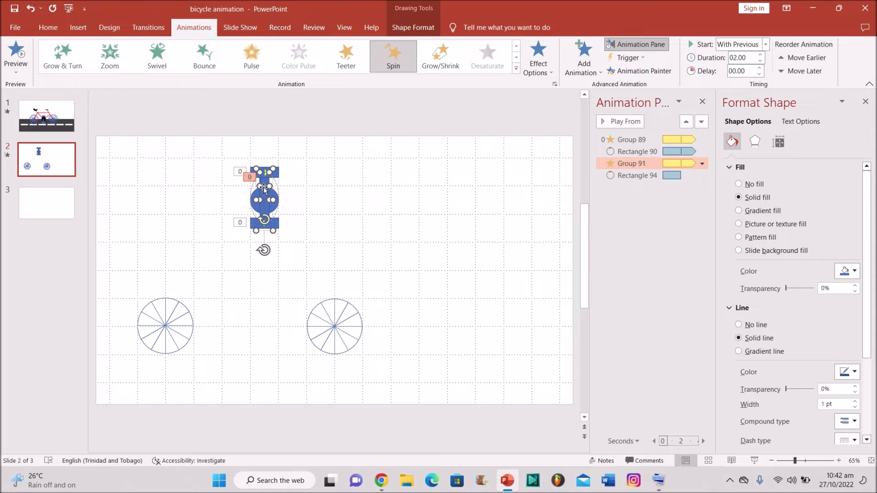
{"action": "left_click", "coordinate": [318, 191]}
{"action": "left_click", "coordinate": [267, 191]}
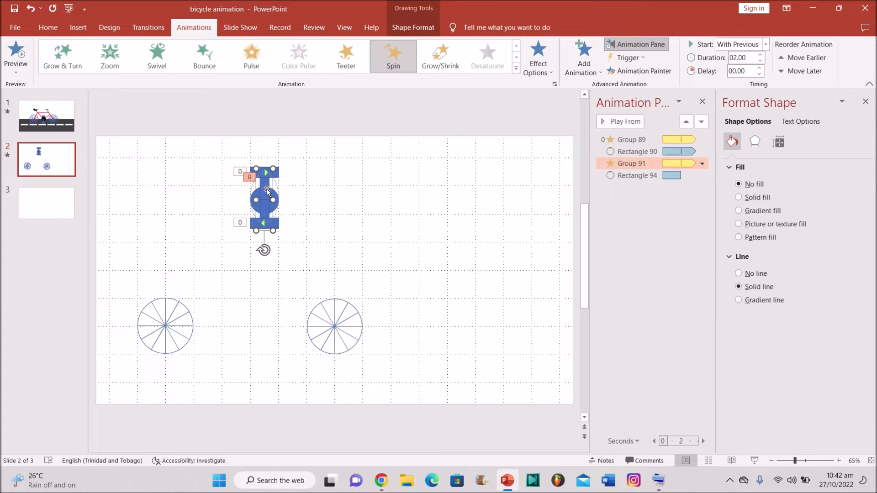
{"action": "right_click", "coordinate": [267, 189]}
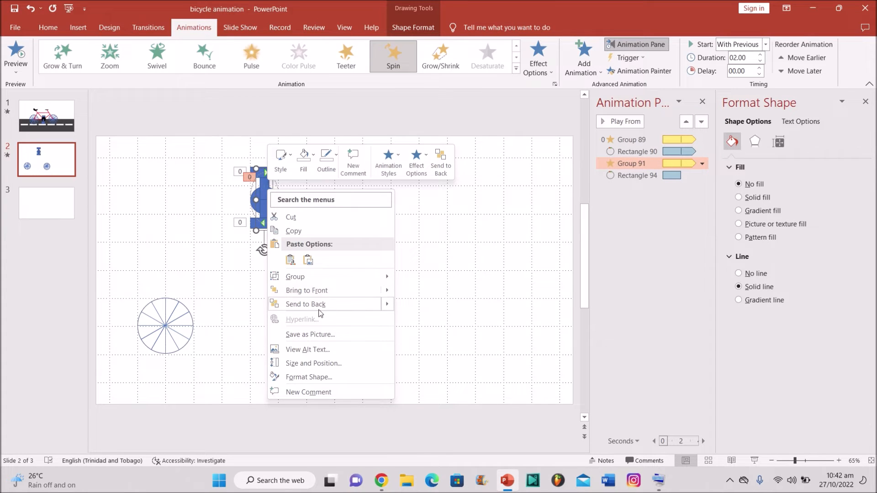
{"action": "left_click", "coordinate": [305, 304]}
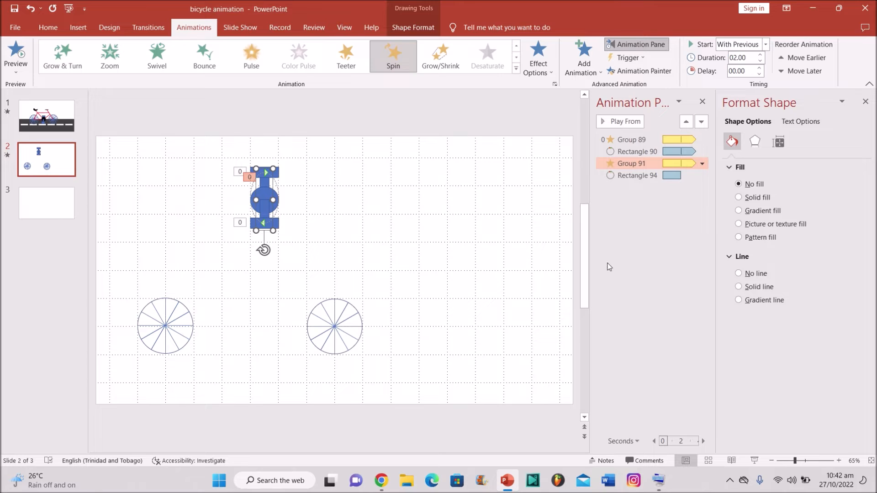
{"action": "left_click", "coordinate": [643, 270]}
{"action": "left_click", "coordinate": [616, 121]}
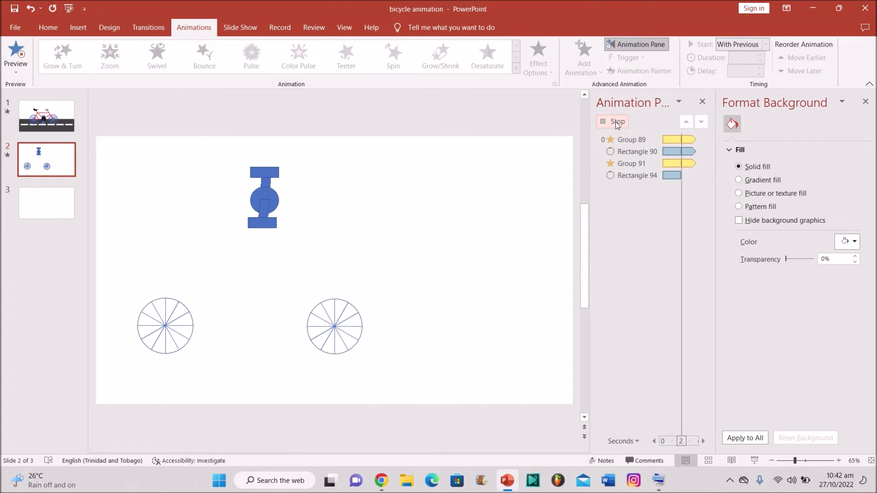
{"action": "left_click", "coordinate": [616, 122]}
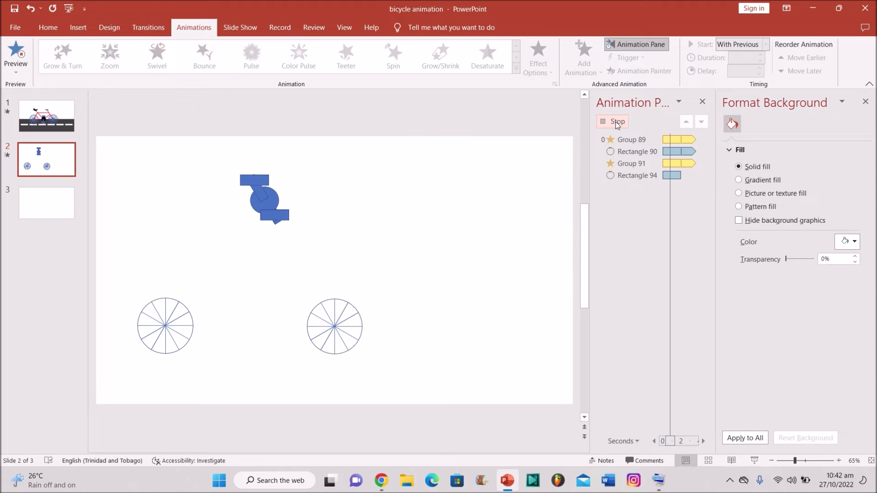
Step: Send the pedal rectangle behind the crank
{"action": "left_click", "coordinate": [270, 173]}
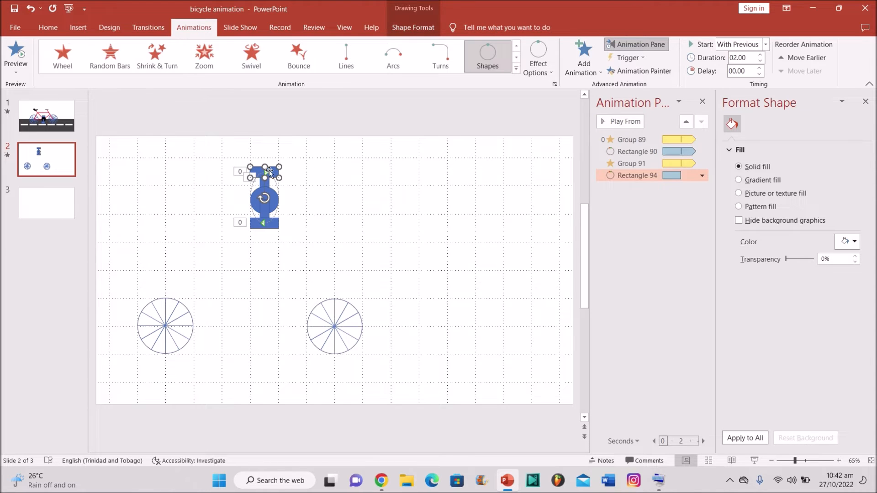
{"action": "right_click", "coordinate": [270, 173]}
{"action": "left_click", "coordinate": [328, 314]}
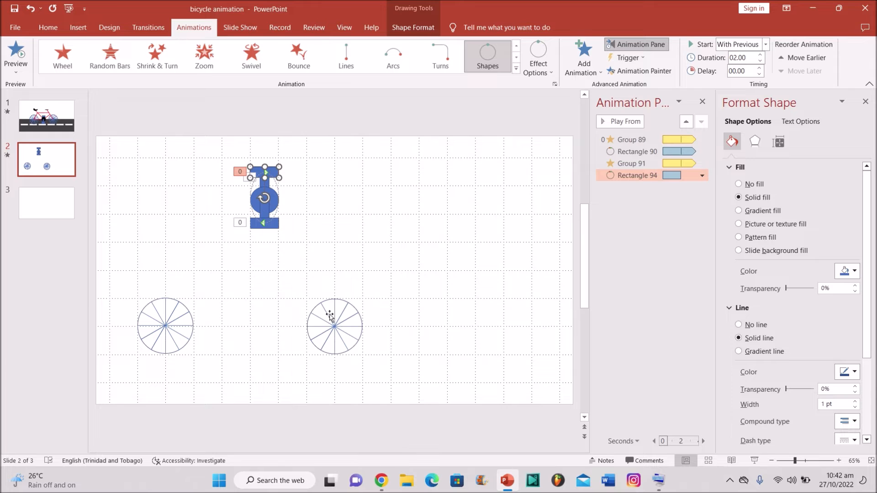
{"action": "left_click", "coordinate": [426, 217]}
Step: Send the crank group to the back again and replay all animations
{"action": "left_click", "coordinate": [267, 183]}
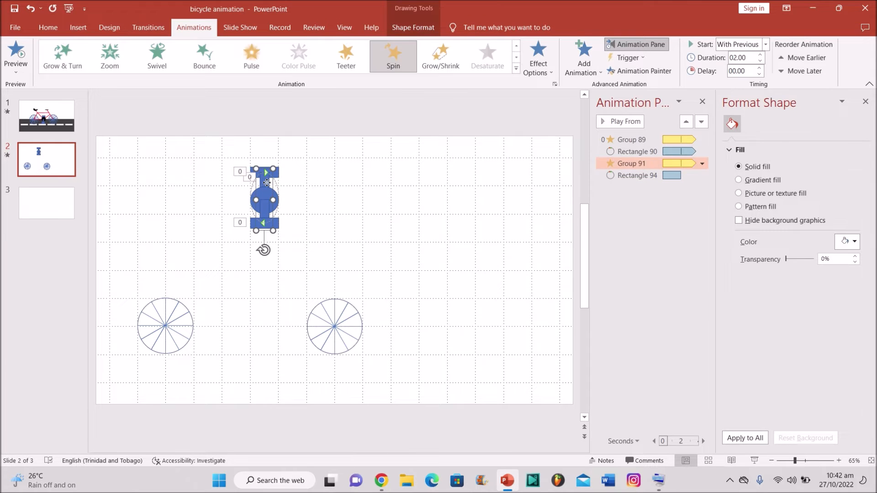
{"action": "right_click", "coordinate": [268, 184]}
{"action": "left_click", "coordinate": [315, 298]}
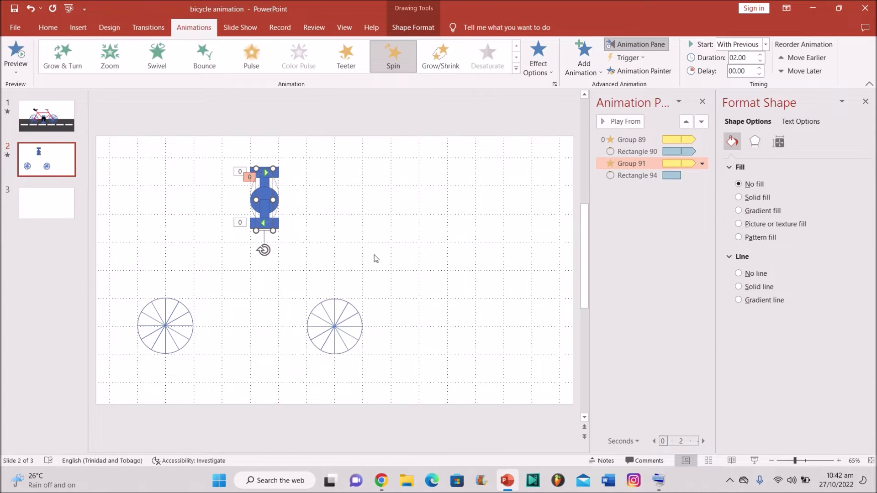
{"action": "left_click", "coordinate": [391, 243]}
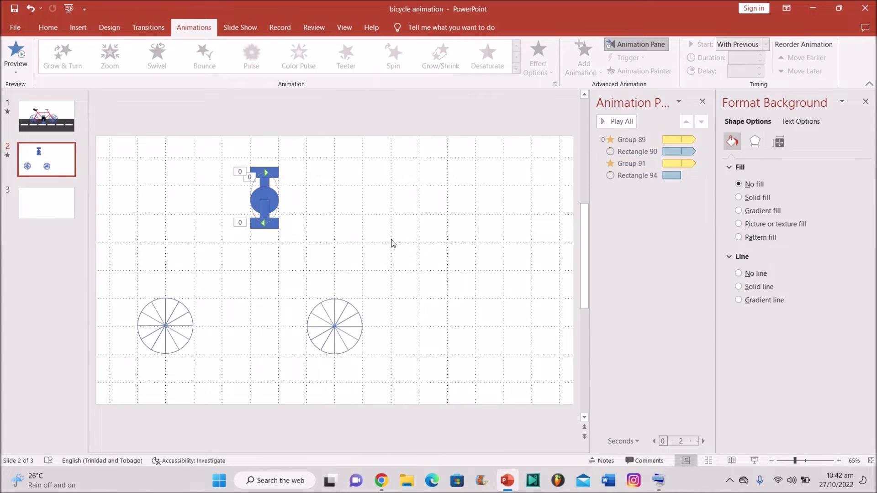
{"action": "left_click", "coordinate": [621, 122]}
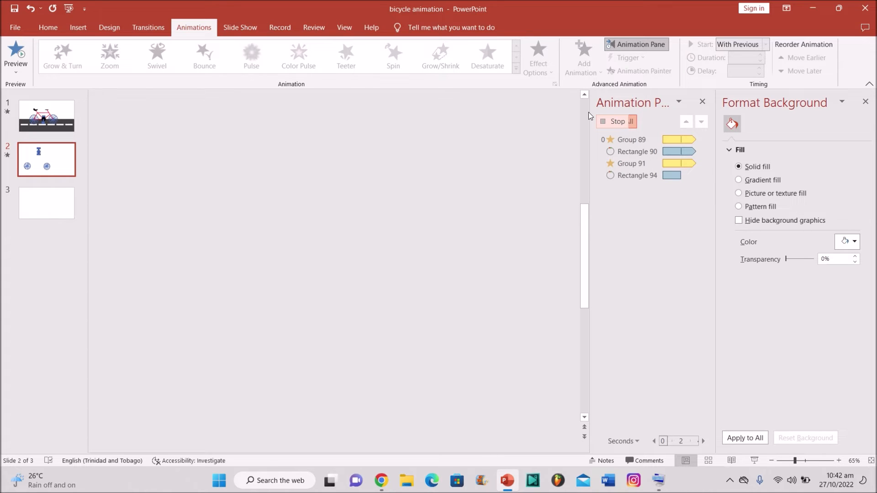
{"action": "key", "text": "XF86AudioRaiseVolume"}
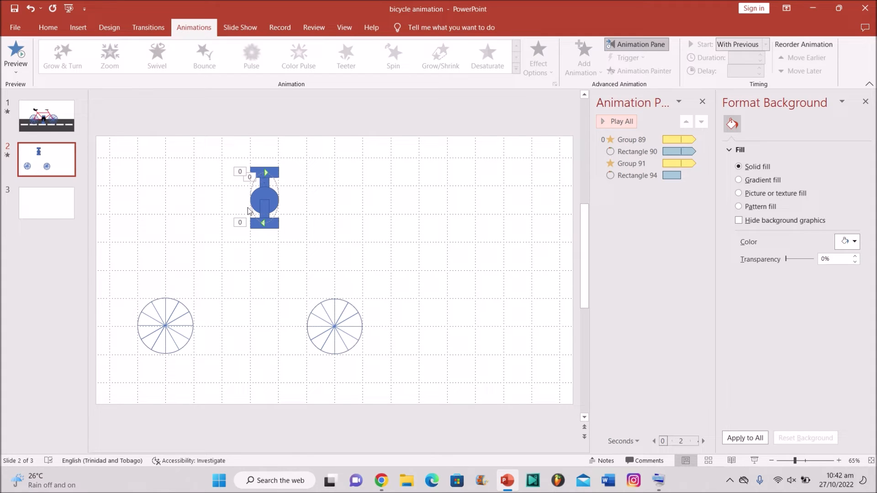
{"action": "key", "text": "XF86AudioLowerVolume"}
Step: Add a Spin animation to the right wheel, then to the left wheel
{"action": "left_click", "coordinate": [322, 311]}
{"action": "left_click", "coordinate": [393, 54]}
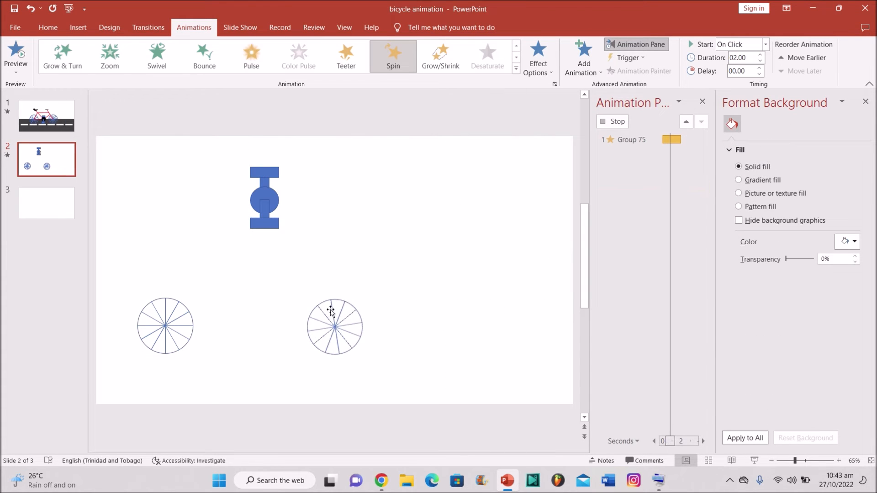
{"action": "left_click", "coordinate": [184, 320]}
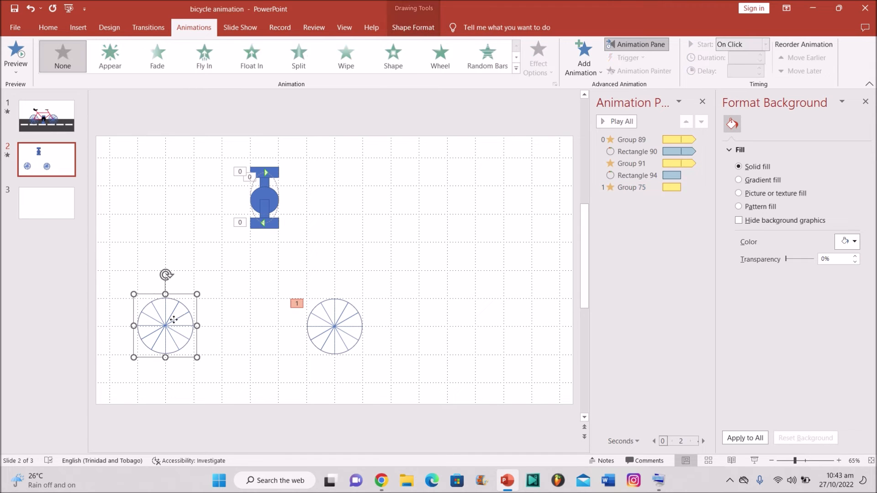
{"action": "left_click", "coordinate": [516, 64]}
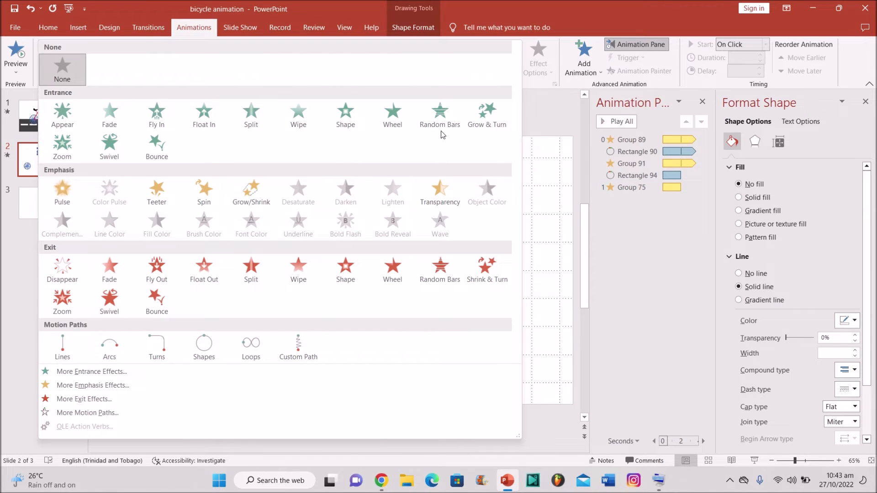
{"action": "left_click", "coordinate": [215, 189]}
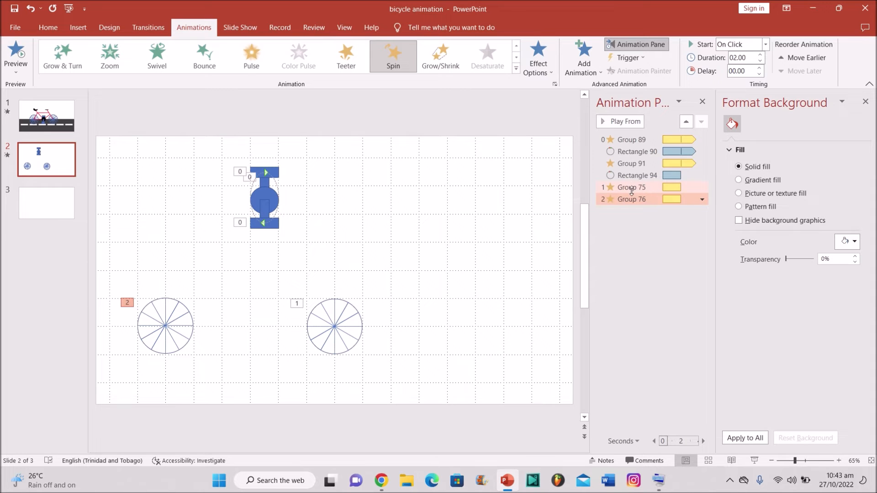
Step: Set the right wheel's spin to start With Previous and repeat Until End of Slide
{"action": "double_click", "coordinate": [631, 187]}
{"action": "left_click", "coordinate": [381, 145]}
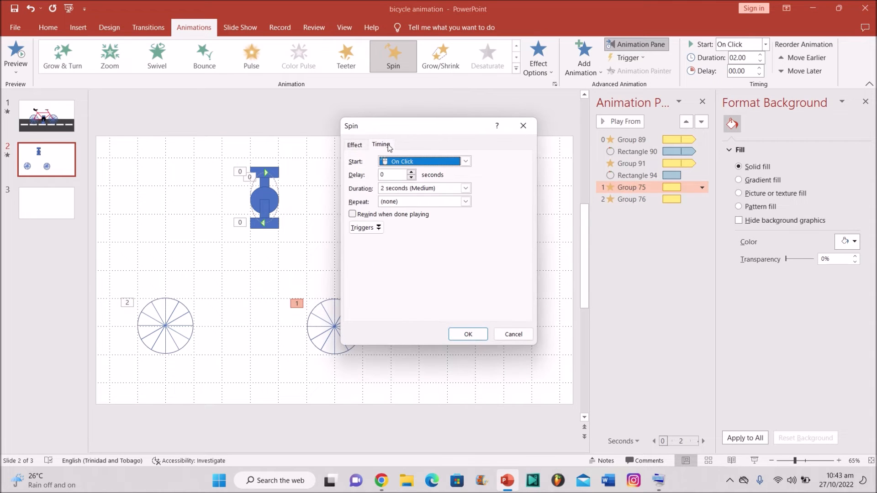
{"action": "left_click", "coordinate": [465, 162]}
{"action": "left_click", "coordinate": [443, 183]}
{"action": "left_click", "coordinate": [465, 201]}
{"action": "left_click", "coordinate": [442, 267]}
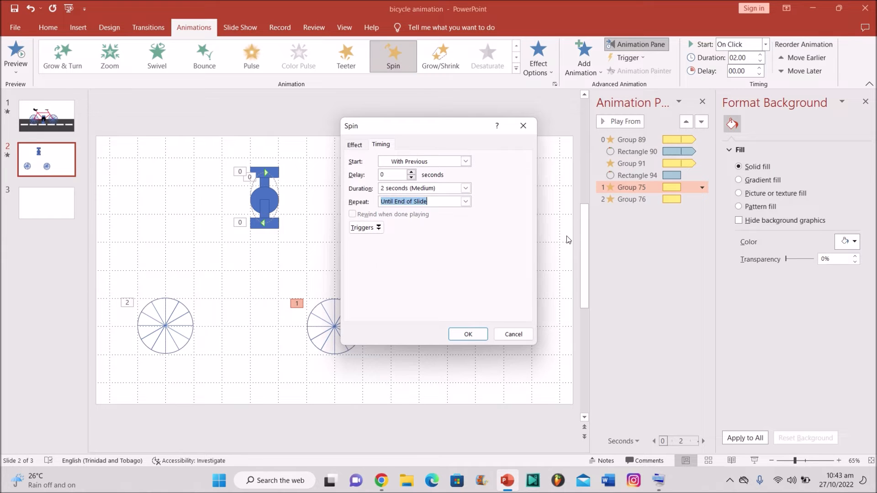
{"action": "left_click", "coordinate": [468, 334]}
Step: Give the left wheel's spin the same With Previous, Until End of Slide timing
{"action": "left_click", "coordinate": [643, 200]}
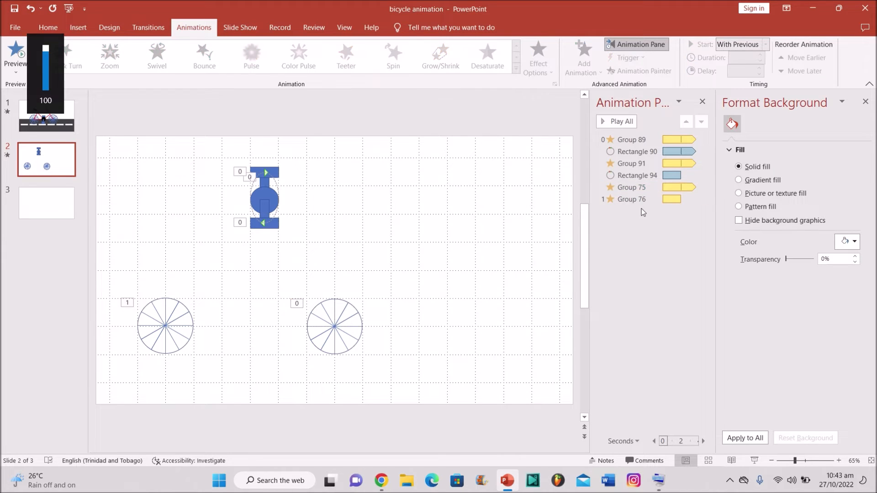
{"action": "double_click", "coordinate": [643, 199]}
{"action": "left_click", "coordinate": [380, 144]}
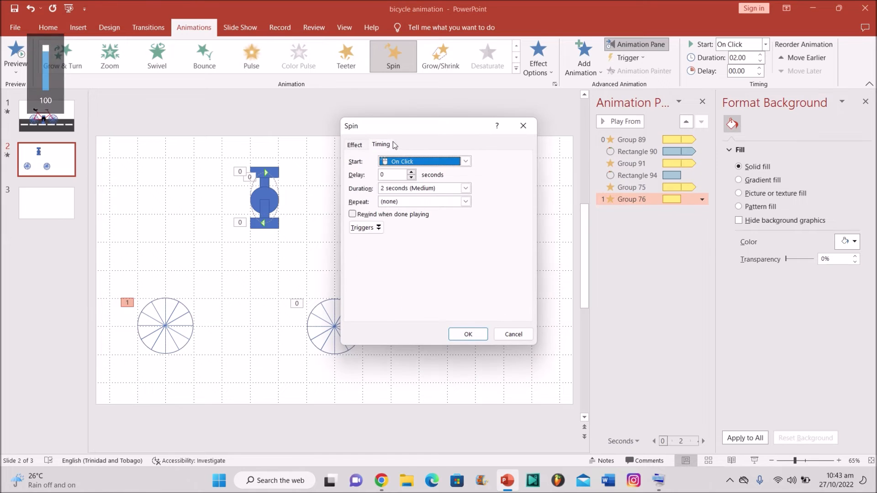
{"action": "left_click", "coordinate": [432, 164]}
{"action": "left_click", "coordinate": [445, 181]}
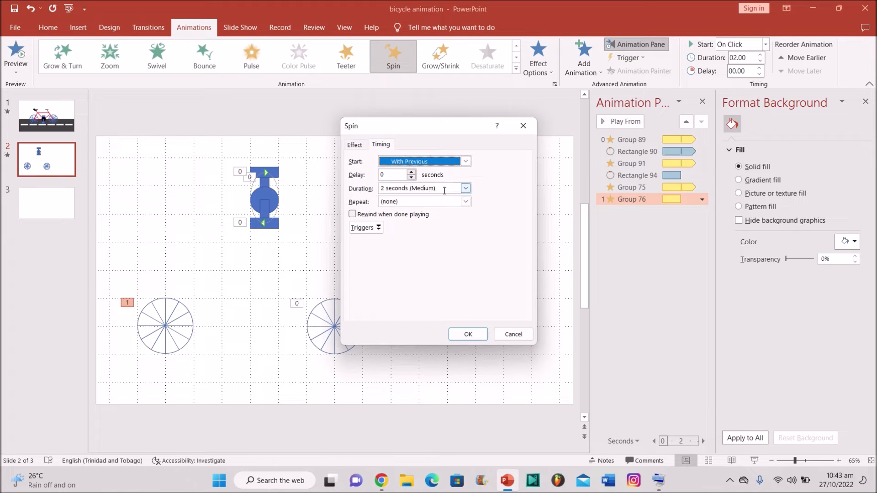
{"action": "left_click", "coordinate": [466, 202]}
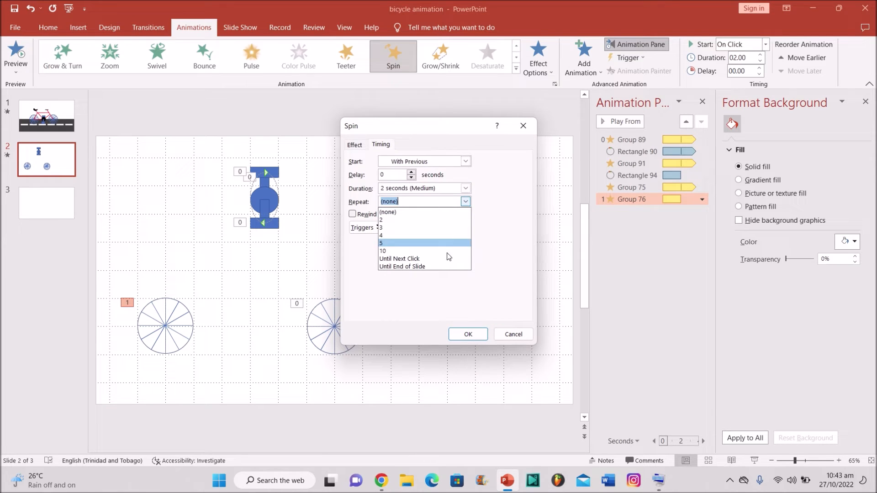
{"action": "left_click", "coordinate": [424, 266]}
{"action": "left_click", "coordinate": [466, 334]}
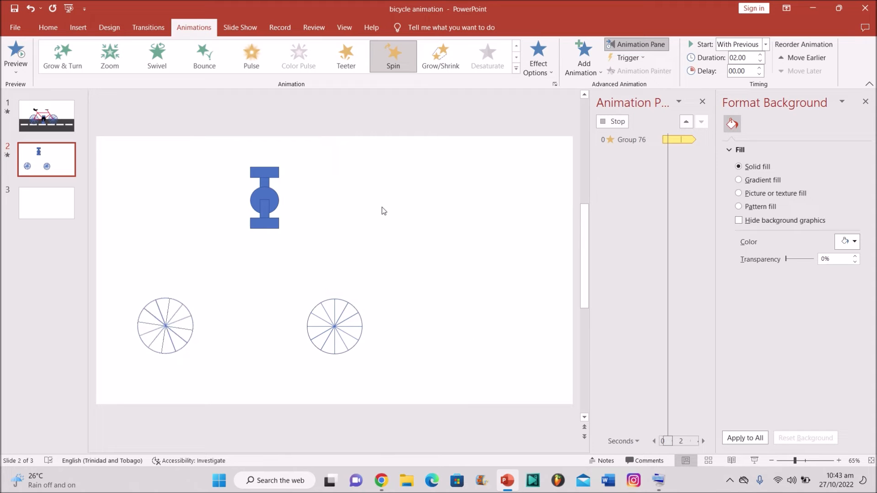
{"action": "left_click", "coordinate": [382, 210]}
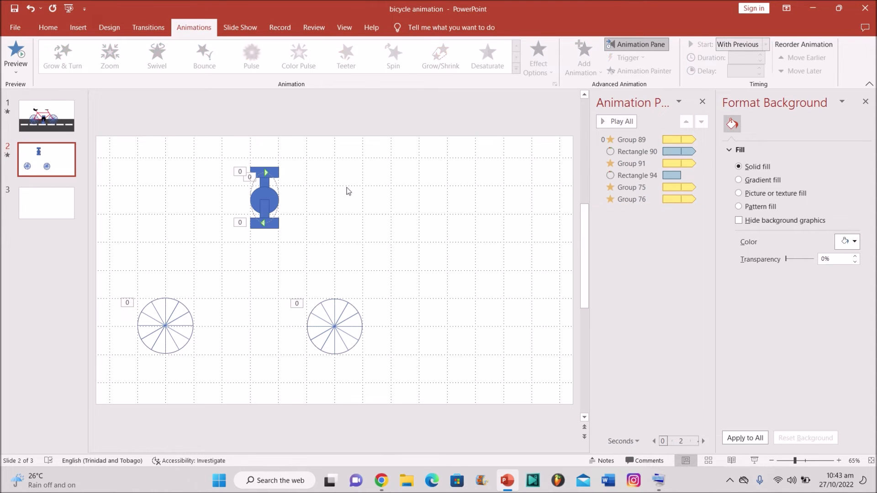
Step: Move the four-shape crank assembly down between the wheels and preview all animations
{"action": "left_click_drag", "start_coordinate": [237, 153], "coordinate": [300, 256]}
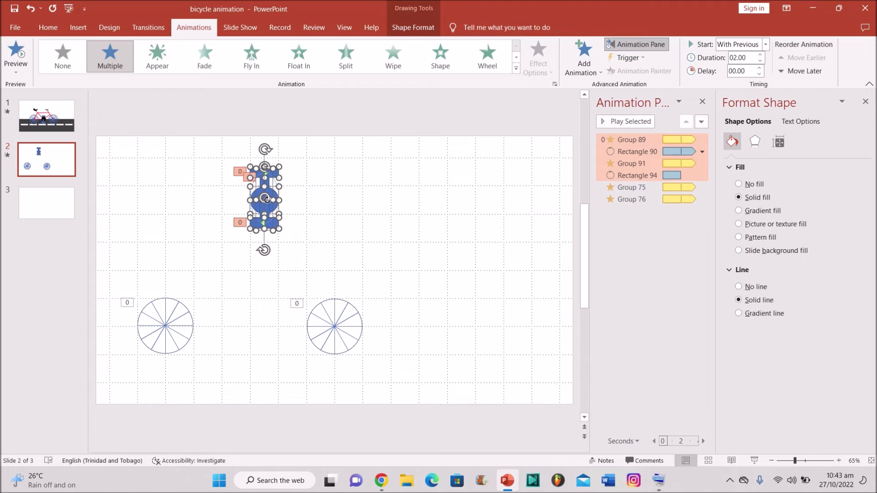
{"action": "left_click_drag", "start_coordinate": [263, 197], "coordinate": [266, 196]}
{"action": "key", "text": "ctrl+z"}
{"action": "left_click_drag", "start_coordinate": [266, 193], "coordinate": [248, 307]}
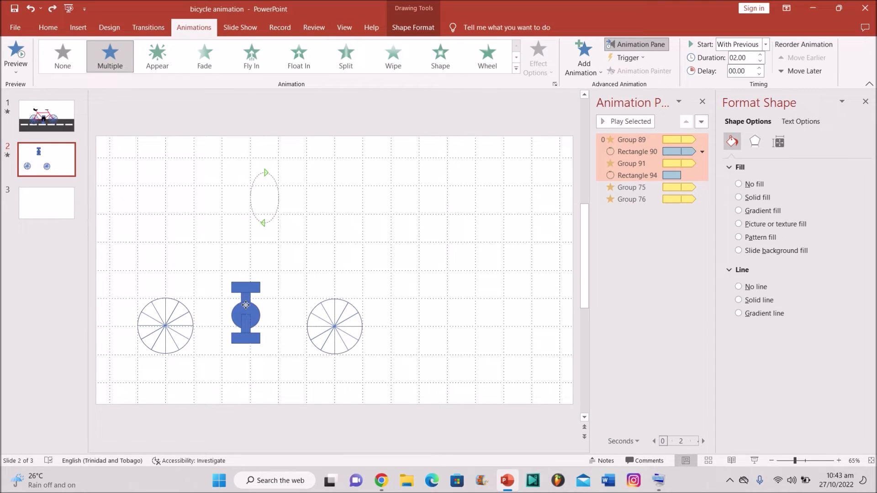
{"action": "left_click", "coordinate": [283, 247]}
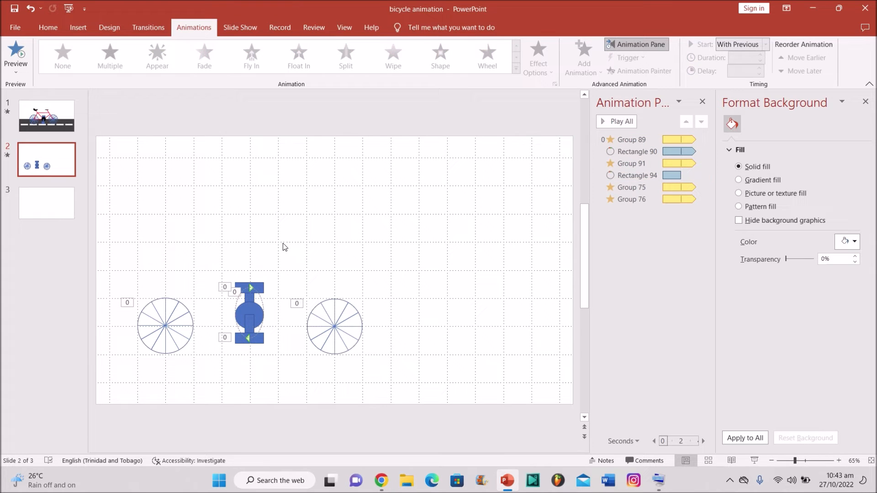
{"action": "left_click", "coordinate": [623, 121]}
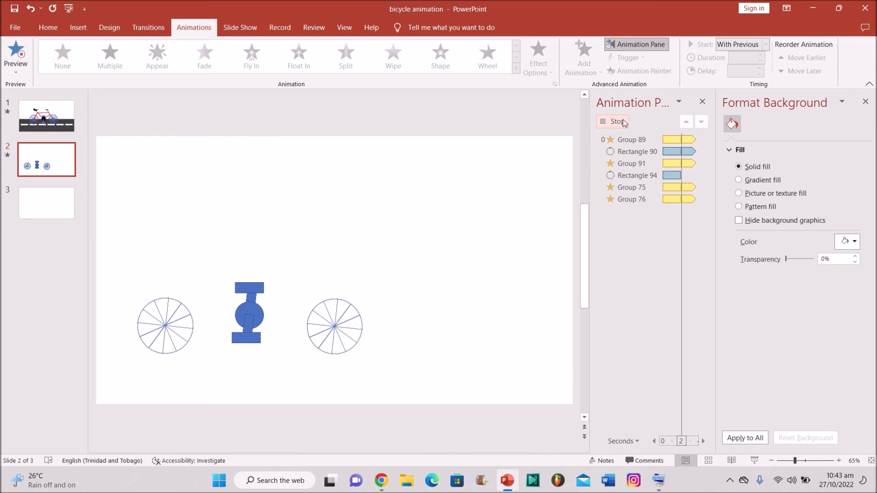
{"action": "left_click", "coordinate": [624, 123]}
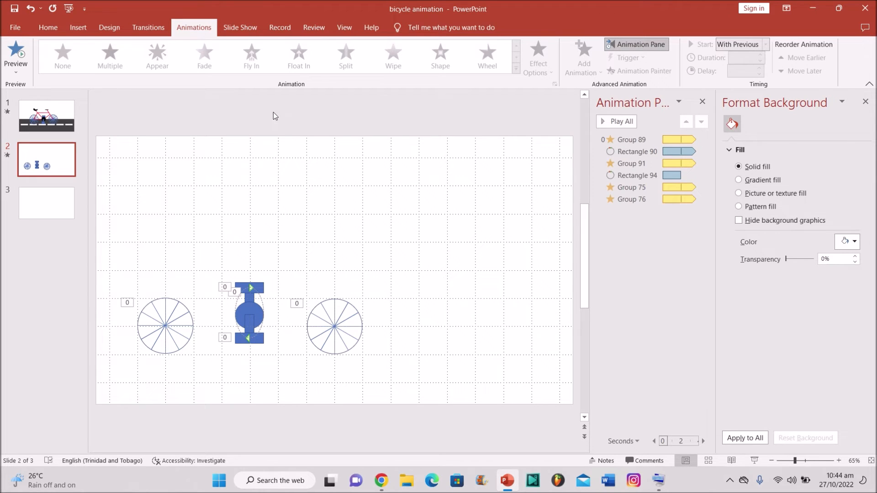
Step: Compare with slide 1's finished bicycle, browse the Shapes gallery, and return to slide 2
{"action": "left_click", "coordinate": [50, 128]}
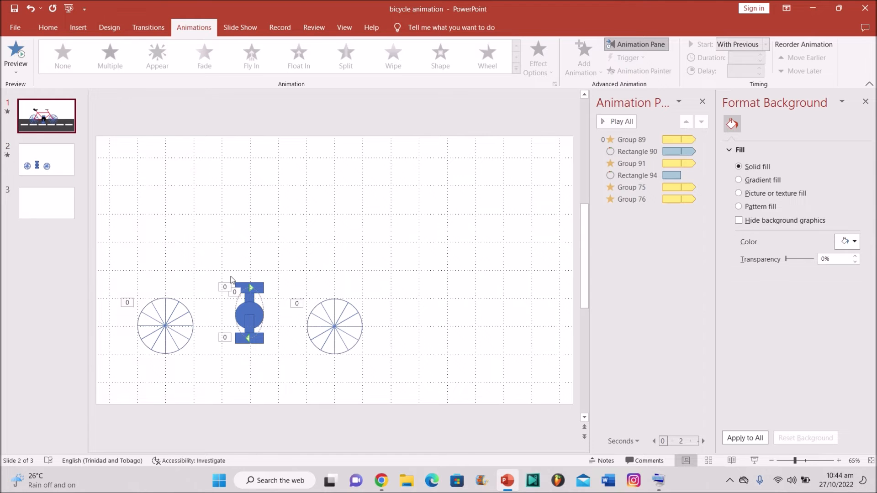
{"action": "left_click", "coordinate": [63, 123]}
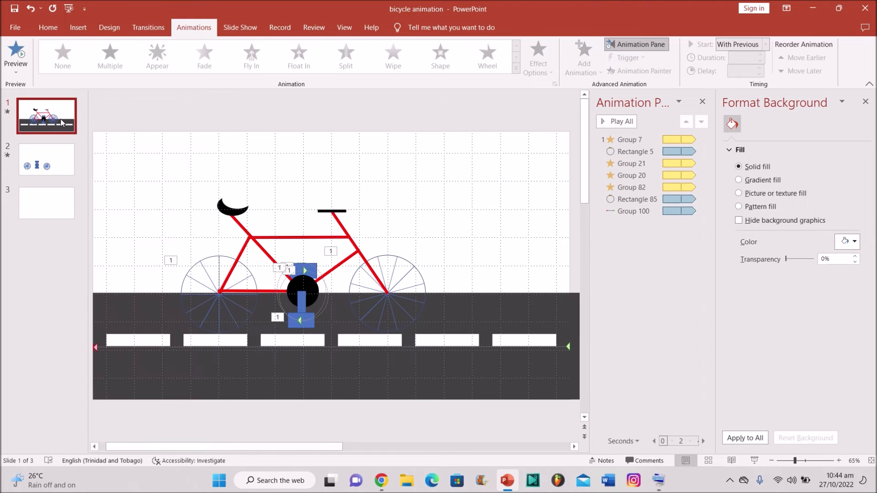
{"action": "left_click", "coordinate": [64, 170]}
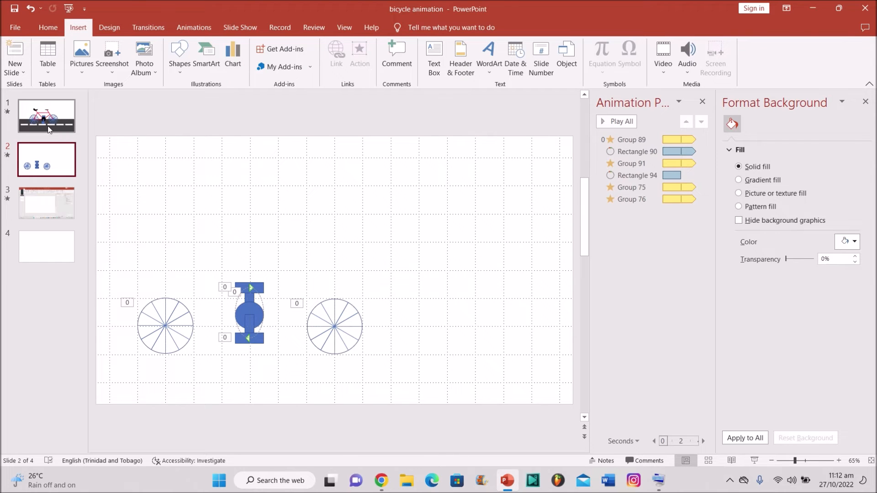
{"action": "left_click", "coordinate": [69, 129]}
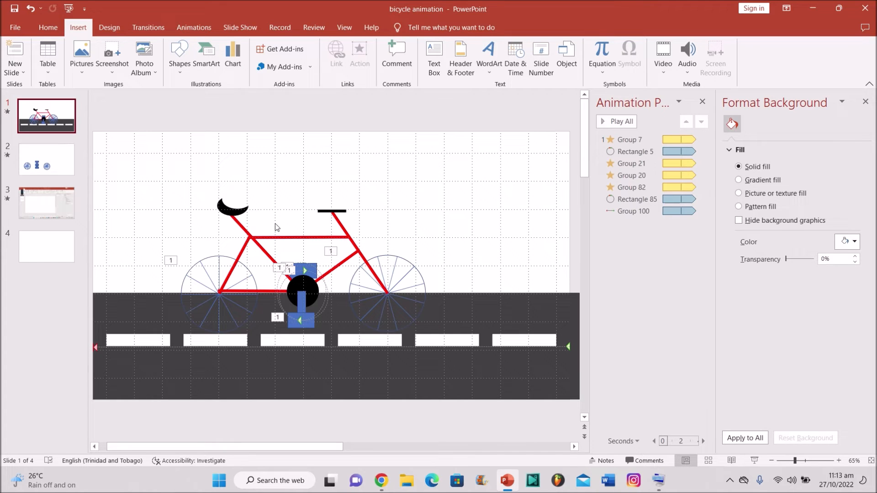
{"action": "left_click", "coordinate": [187, 69]}
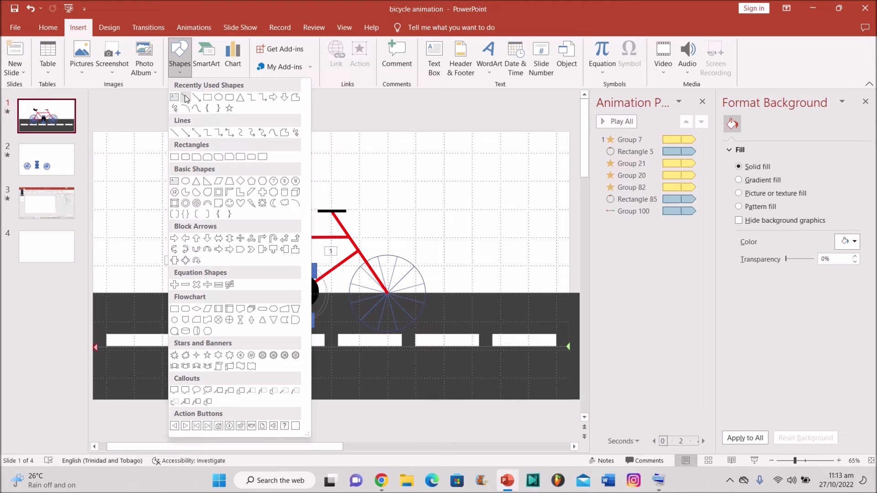
{"action": "left_click", "coordinate": [185, 97]}
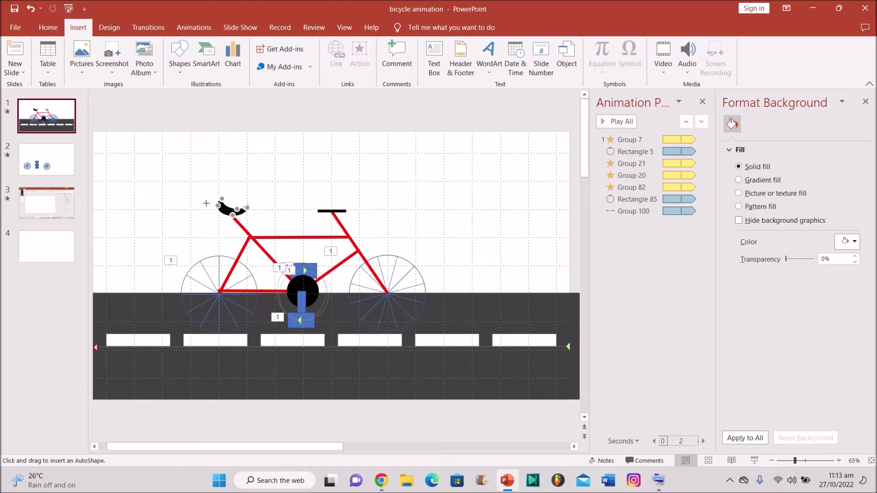
{"action": "left_click", "coordinate": [60, 162]}
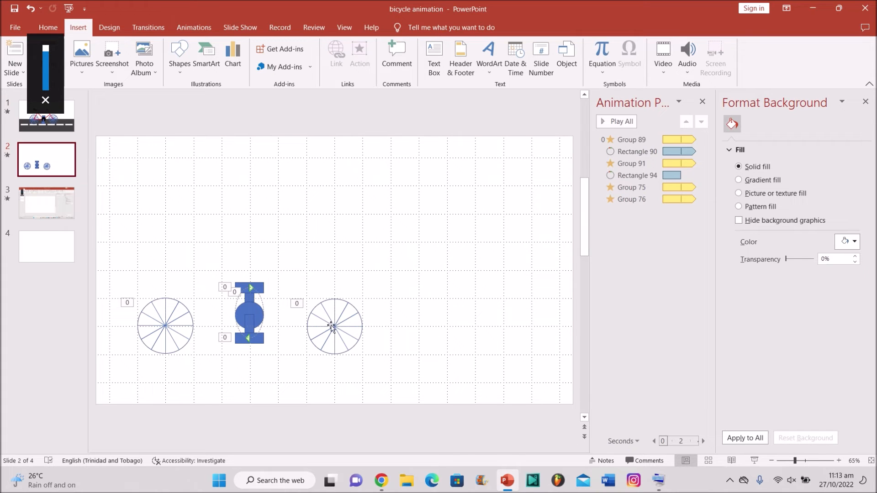
Step: Draw a 6 pt line rising from the right wheel's centre, then view slide 1
{"action": "left_click", "coordinate": [180, 54]}
{"action": "left_click", "coordinate": [187, 104]}
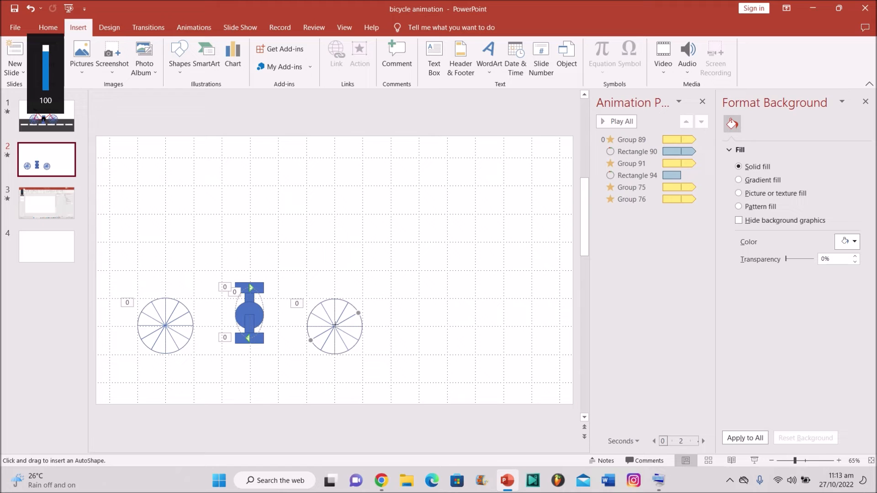
{"action": "left_click_drag", "start_coordinate": [334, 326], "coordinate": [311, 289]}
{"action": "mouse_move", "coordinate": [309, 274]}
{"action": "left_mouse_down"}
{"action": "mouse_move", "coordinate": [289, 240]}
{"action": "mouse_move", "coordinate": [300, 224]}
{"action": "left_mouse_up"}
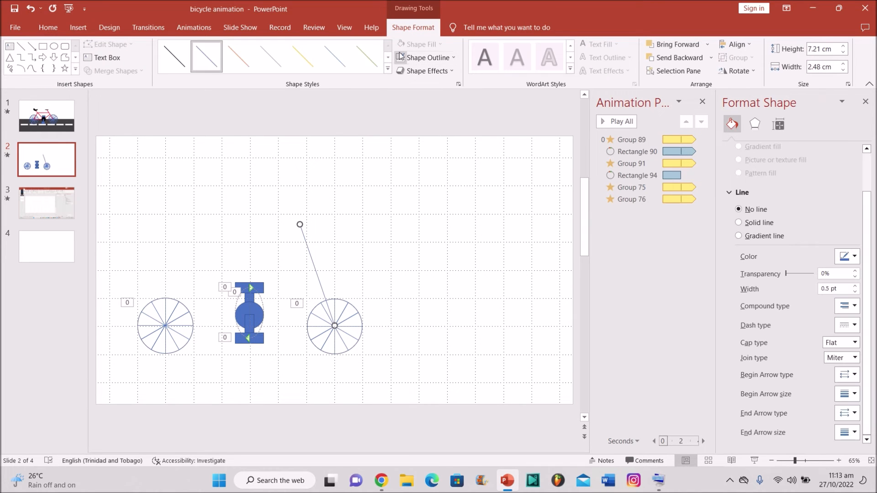
{"action": "left_click", "coordinate": [397, 57]}
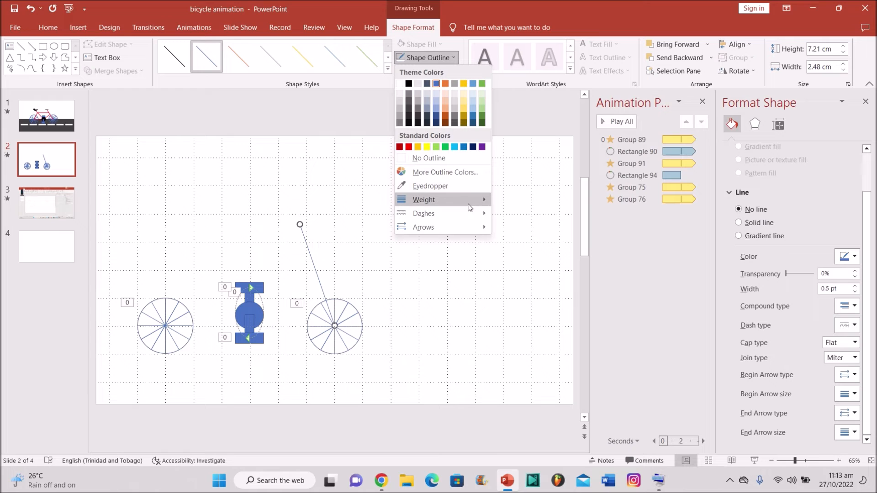
{"action": "mouse_move", "coordinate": [470, 208]}
{"action": "left_click", "coordinate": [545, 297]}
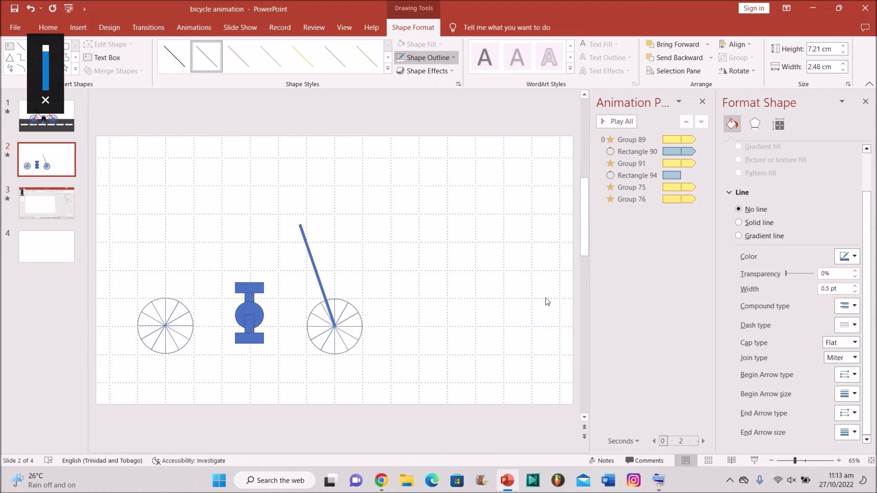
{"action": "left_click", "coordinate": [67, 128]}
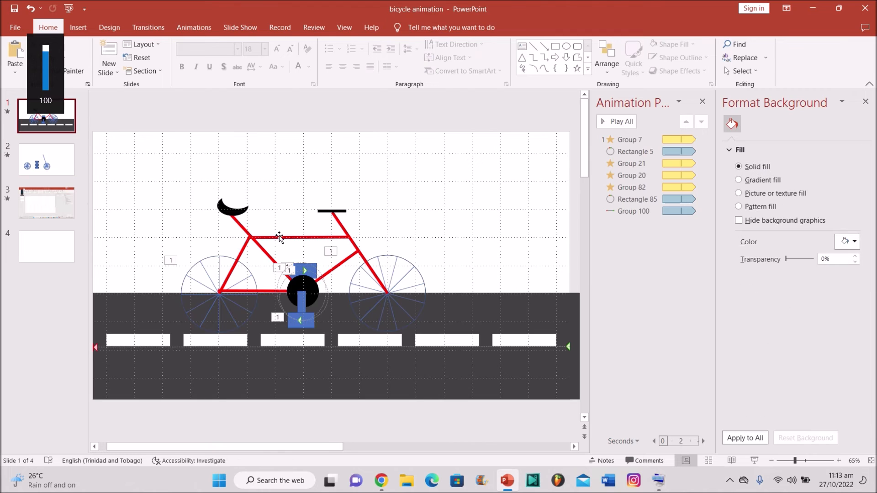
Step: Draw a triangle over the left wheel and reshape it to reach the crank
{"action": "key", "text": "XF86AudioMute"}
{"action": "key", "text": "XF86AudioMute"}
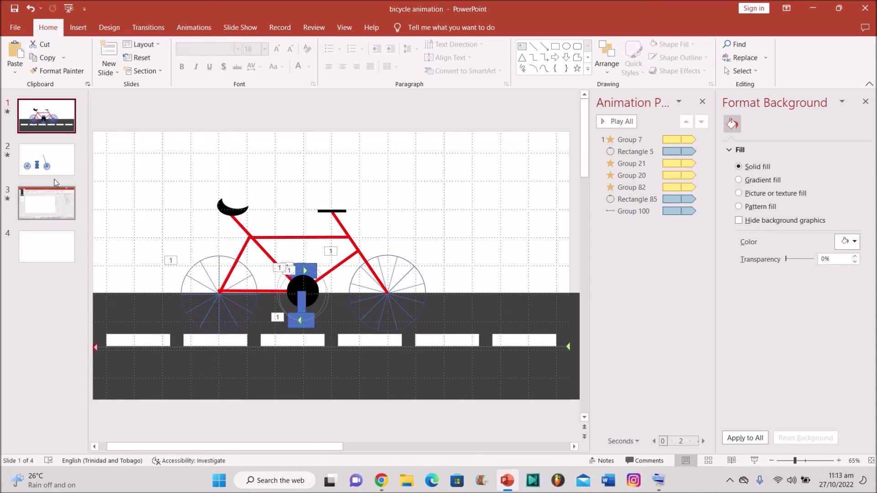
{"action": "key", "text": "XF86AudioMute"}
{"action": "key", "text": "Page_Down"}
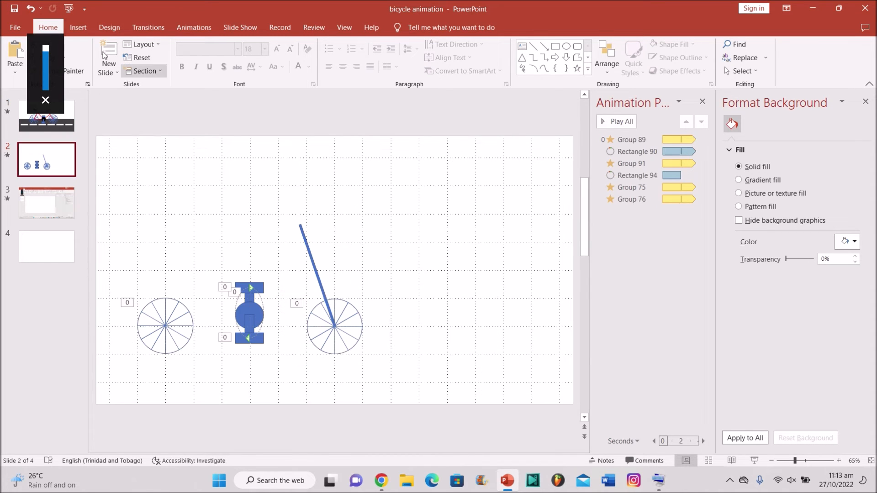
{"action": "left_click", "coordinate": [78, 27]}
{"action": "left_click", "coordinate": [180, 68]}
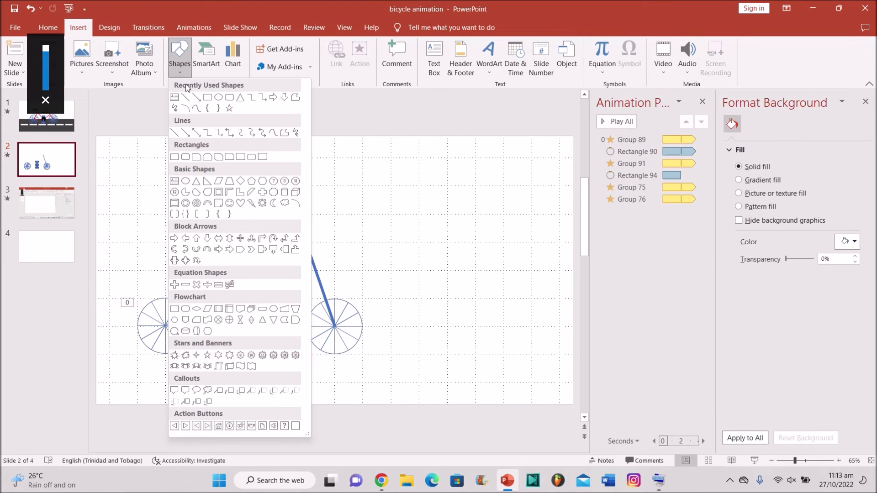
{"action": "left_click", "coordinate": [239, 102]}
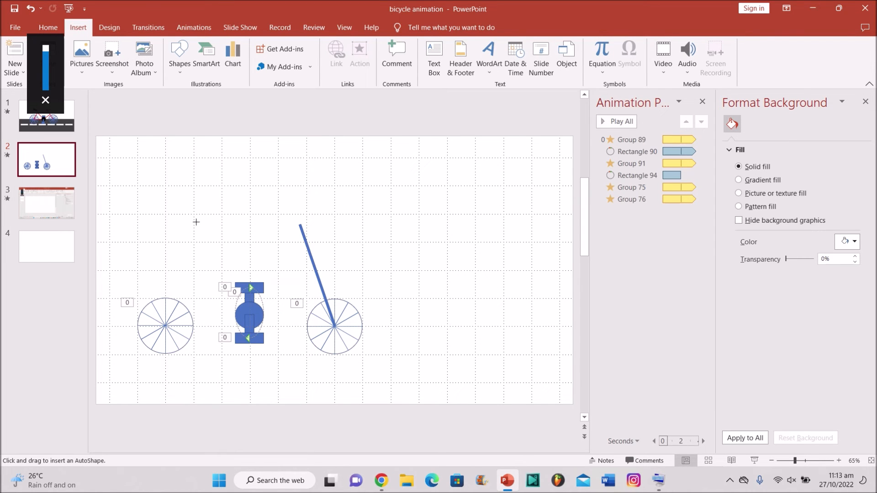
{"action": "left_click_drag", "start_coordinate": [163, 240], "coordinate": [247, 327]}
{"action": "left_click_drag", "start_coordinate": [207, 242], "coordinate": [186, 249]}
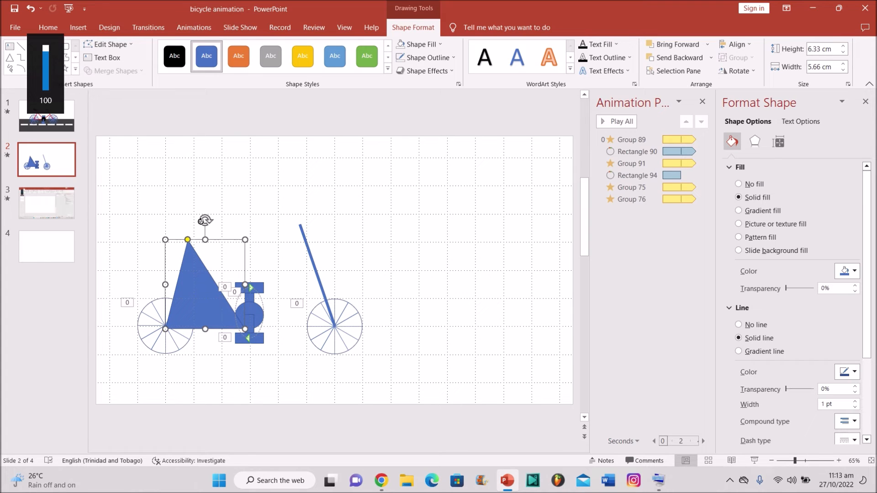
{"action": "mouse_move", "coordinate": [205, 221]}
{"action": "left_mouse_down"}
{"action": "mouse_move", "coordinate": [188, 227]}
{"action": "mouse_move", "coordinate": [195, 221]}
{"action": "left_mouse_up"}
{"action": "left_click_drag", "start_coordinate": [190, 287], "coordinate": [186, 283]}
{"action": "left_click_drag", "start_coordinate": [245, 315], "coordinate": [252, 314]}
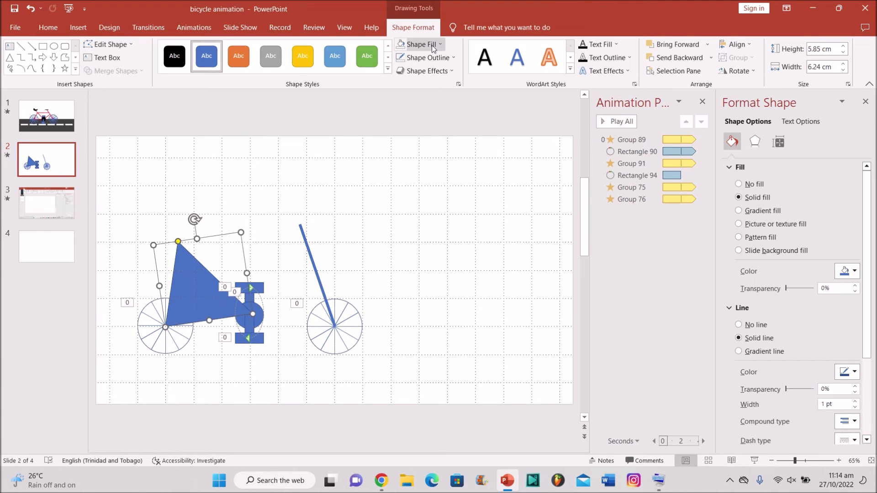
Step: Give the triangle No Fill and a 6 pt outline
{"action": "left_click", "coordinate": [418, 44]}
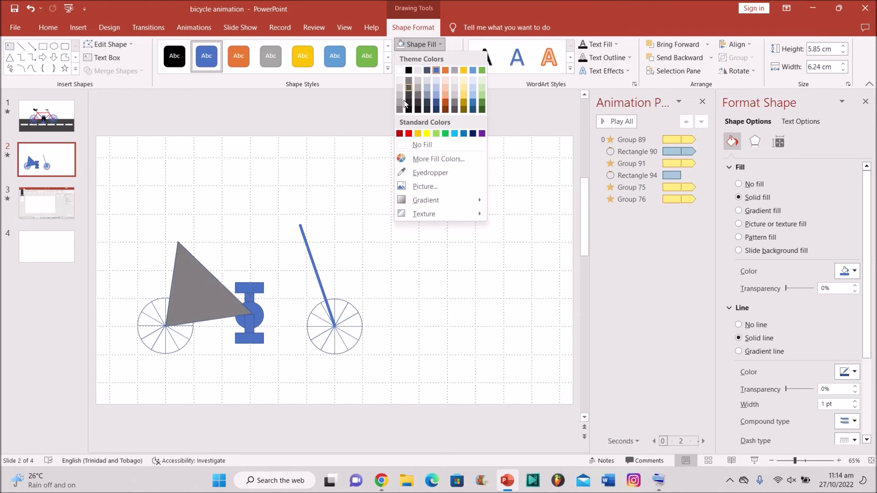
{"action": "left_click", "coordinate": [413, 144]}
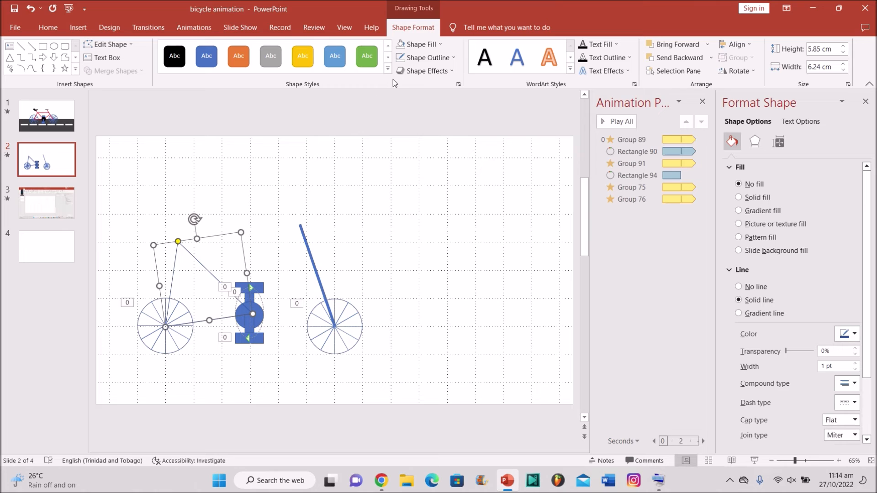
{"action": "left_click", "coordinate": [425, 58]}
{"action": "mouse_move", "coordinate": [454, 206]}
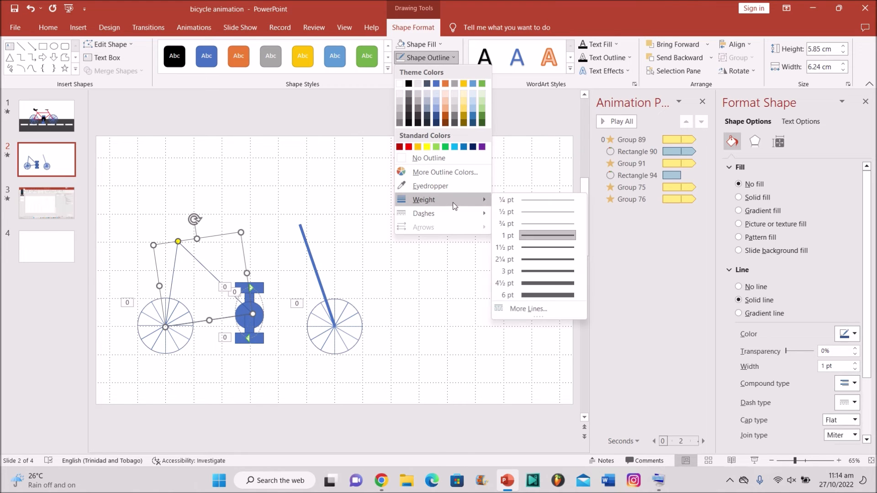
{"action": "key", "text": "XF86AudioMute"}
{"action": "left_click", "coordinate": [536, 296]}
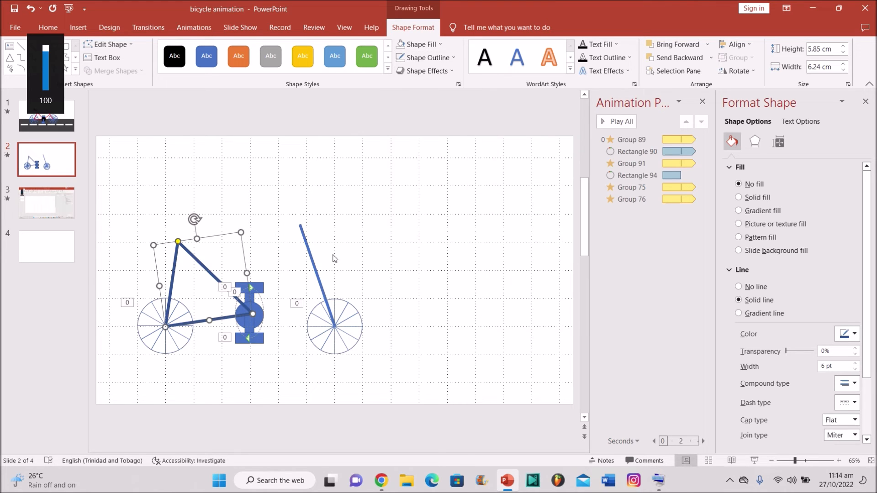
Step: Bring the crank circle in front of the triangular frame
{"action": "left_click", "coordinate": [258, 321]}
{"action": "right_click", "coordinate": [249, 326]}
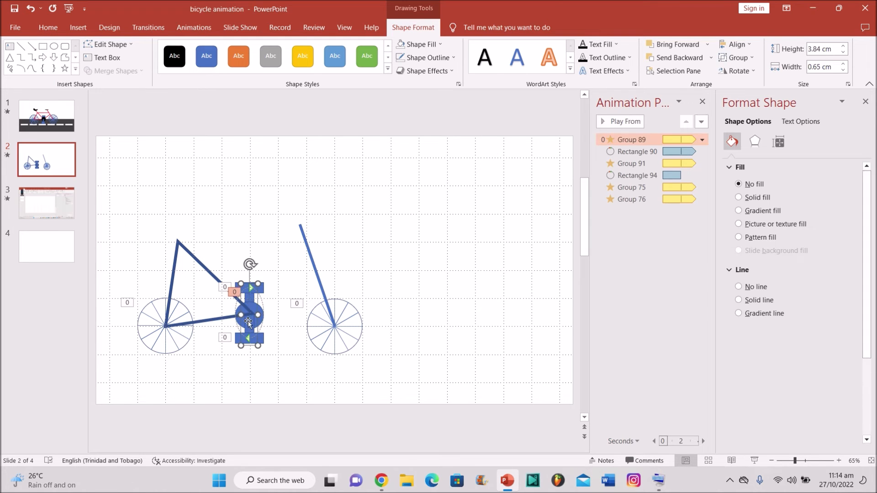
{"action": "left_click", "coordinate": [240, 309]}
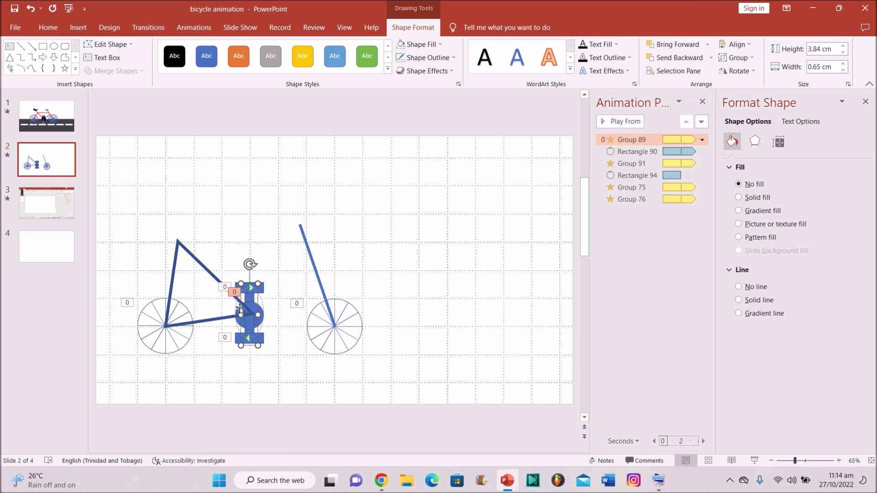
{"action": "left_click", "coordinate": [261, 314]}
{"action": "right_click", "coordinate": [260, 314]}
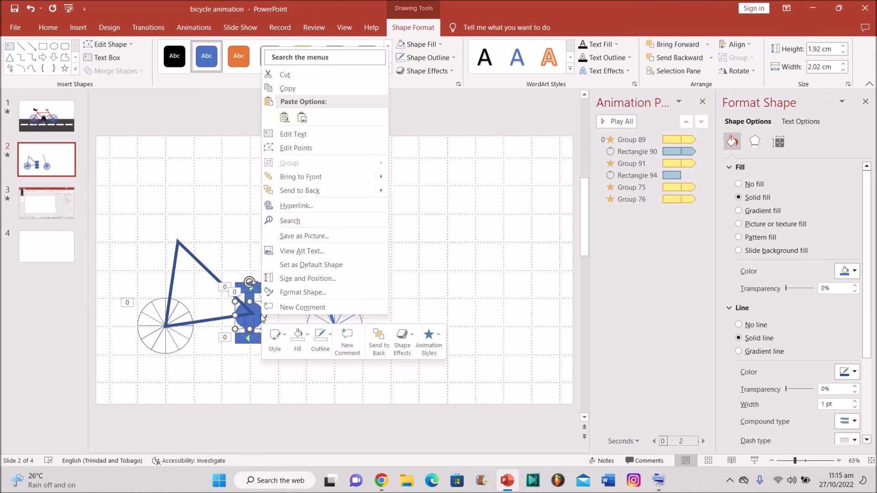
{"action": "left_click", "coordinate": [305, 179]}
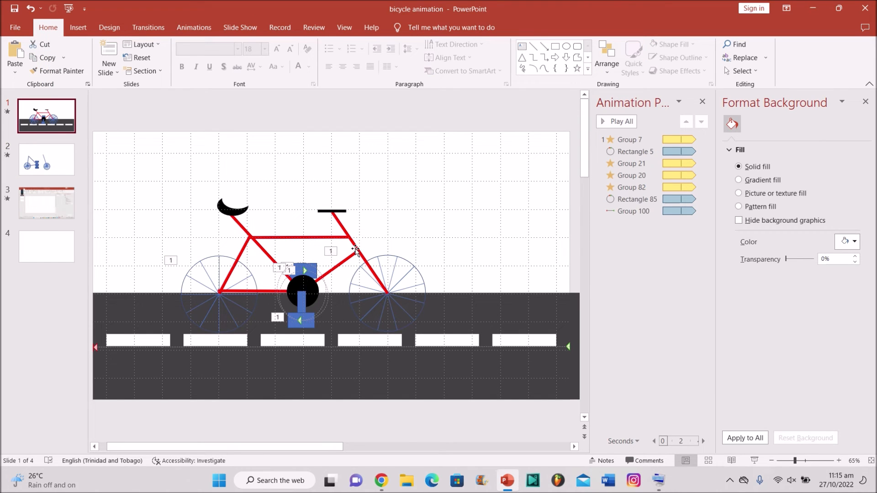
{"action": "left_click", "coordinate": [46, 160]}
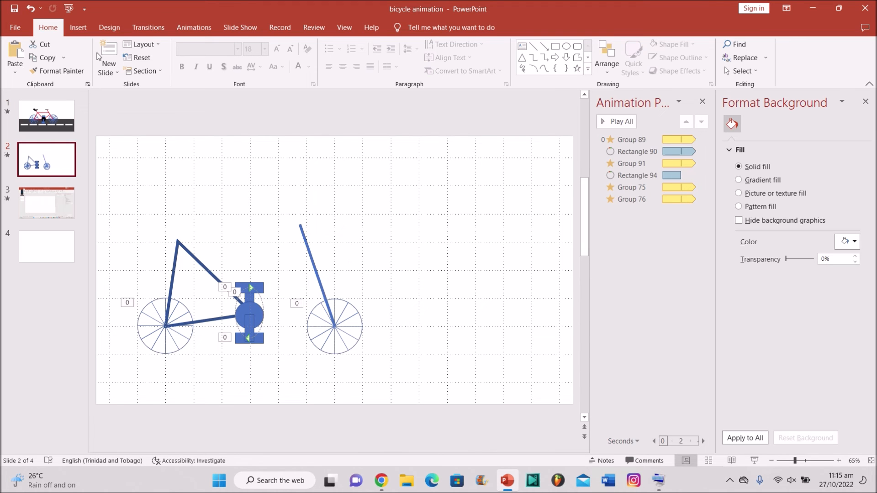
Step: Draw a 6 pt line from the crank to the front fork
{"action": "left_click", "coordinate": [78, 27]}
{"action": "left_click", "coordinate": [178, 64]}
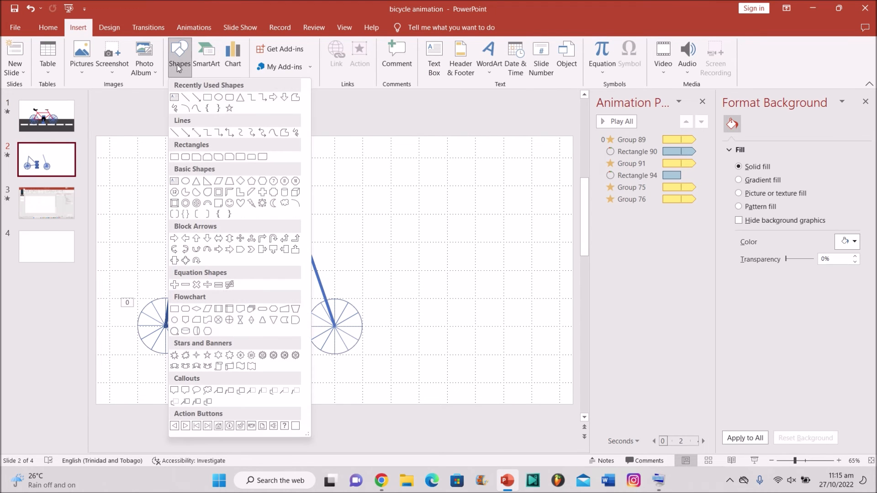
{"action": "left_click", "coordinate": [191, 101]}
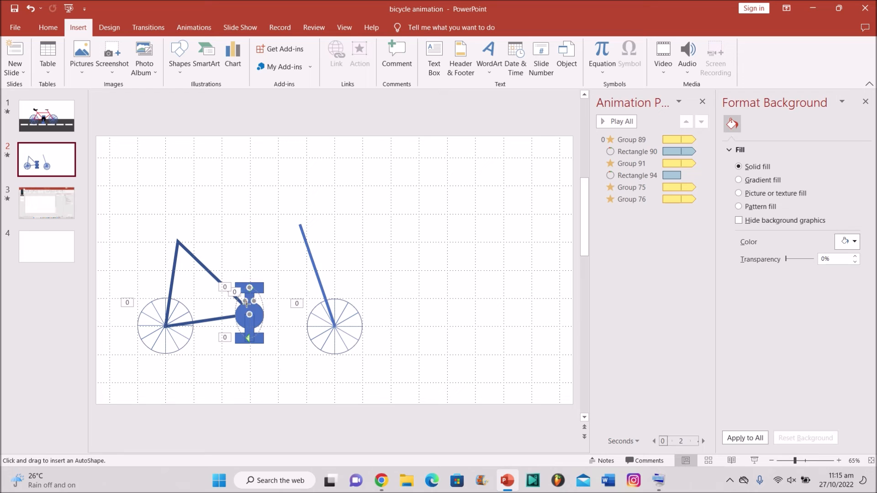
{"action": "left_click_drag", "start_coordinate": [246, 302], "coordinate": [311, 266]}
{"action": "left_click", "coordinate": [423, 57]}
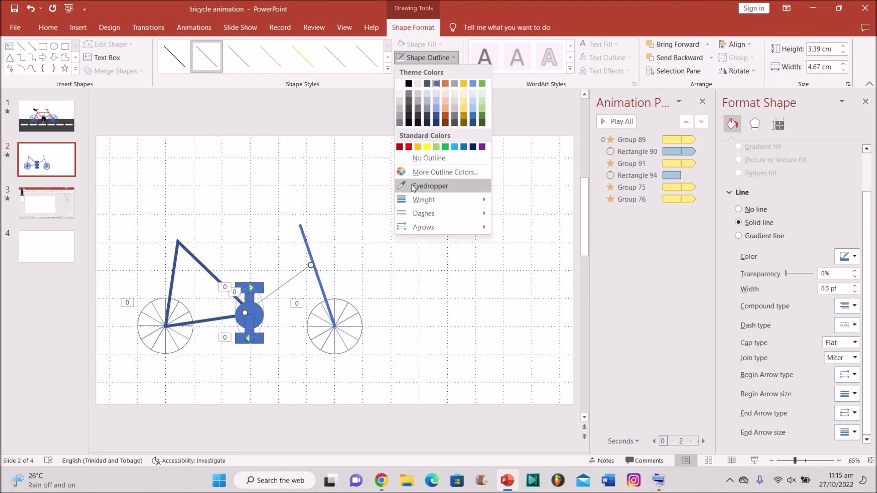
{"action": "mouse_move", "coordinate": [417, 199]}
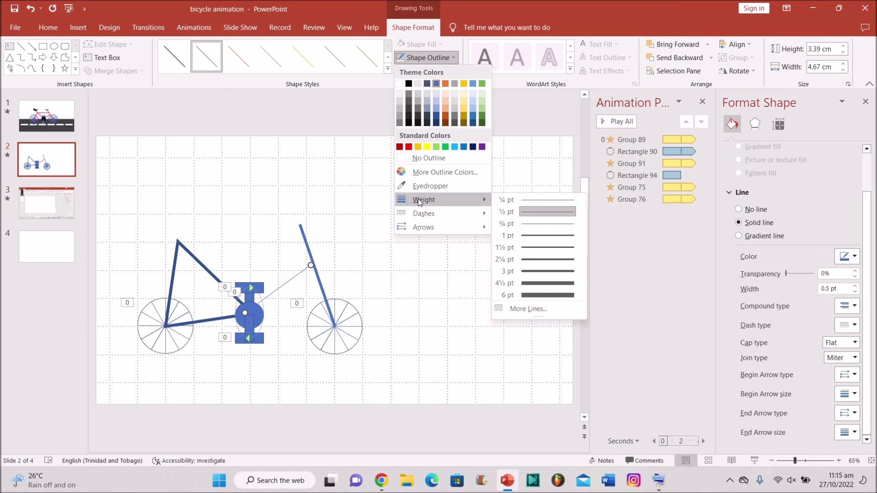
{"action": "left_click", "coordinate": [542, 296]}
{"action": "left_click", "coordinate": [324, 258]}
Step: Add a 6 pt top tube across the frame toward the fork top
{"action": "left_click_drag", "start_coordinate": [178, 239], "coordinate": [303, 232]}
{"action": "left_click", "coordinate": [421, 57]}
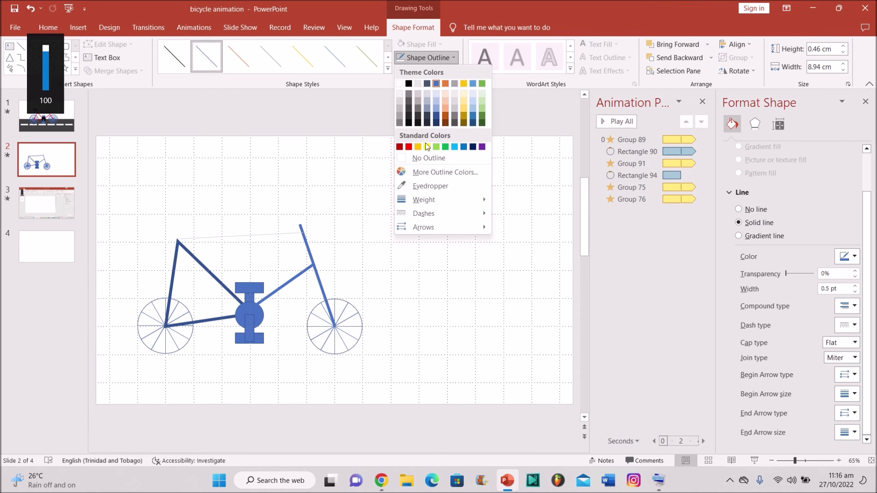
{"action": "mouse_move", "coordinate": [458, 201]}
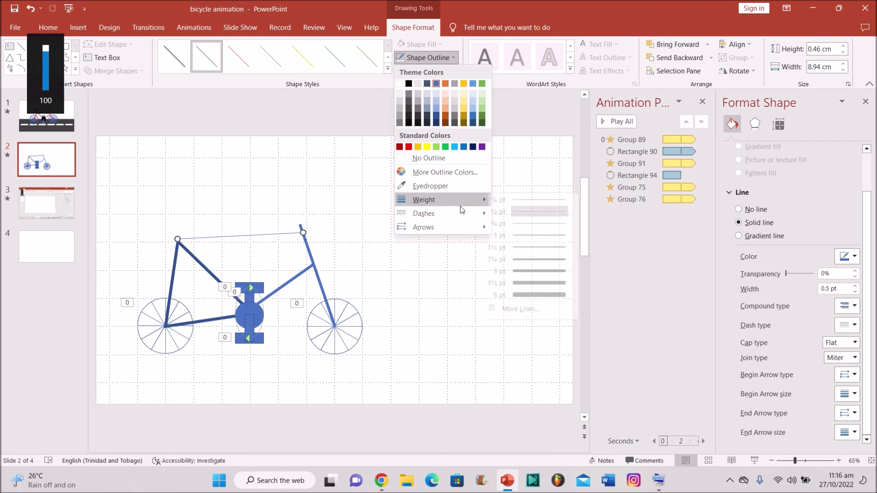
{"action": "left_click", "coordinate": [547, 298]}
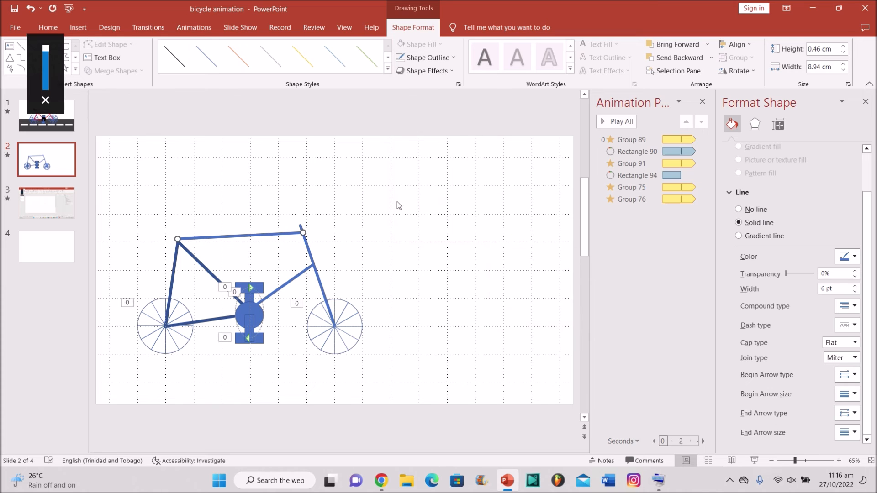
{"action": "left_click", "coordinate": [177, 216]}
Step: Lengthen the fork line upward so it rises above the top tube
{"action": "left_click", "coordinate": [175, 243]}
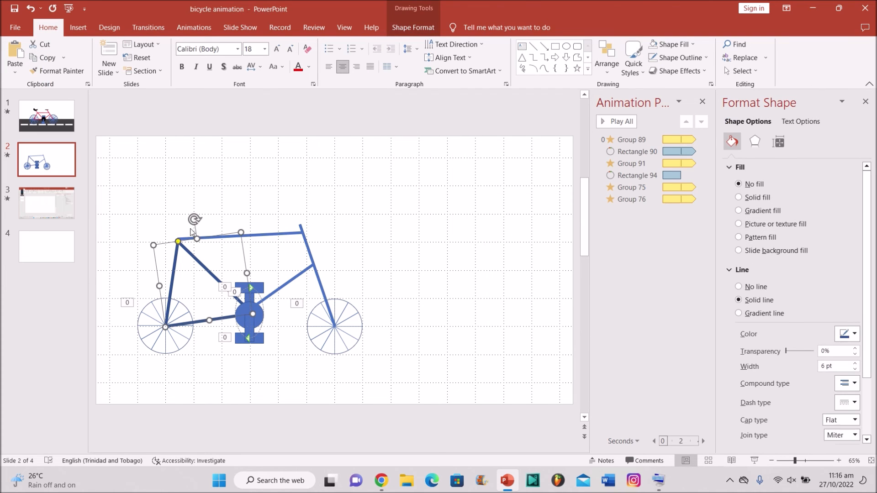
{"action": "left_click", "coordinate": [251, 204]}
{"action": "left_click", "coordinate": [301, 229]}
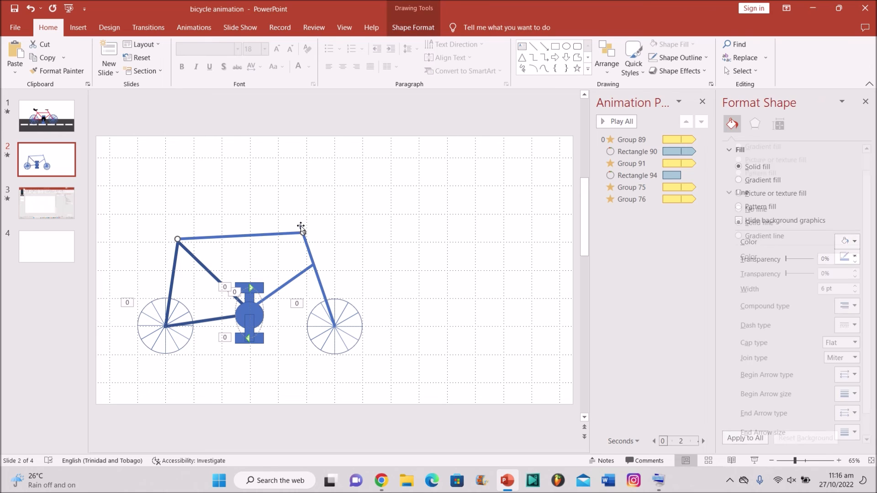
{"action": "left_click_drag", "start_coordinate": [300, 223], "coordinate": [292, 200]}
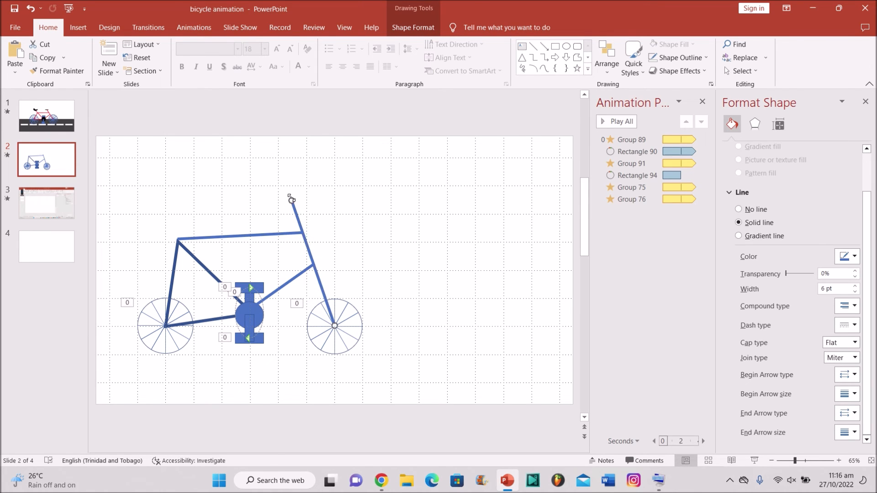
Step: Draw a short 6 pt seat post up from the frame's rear top corner
{"action": "left_click_drag", "start_coordinate": [176, 239], "coordinate": [165, 224]}
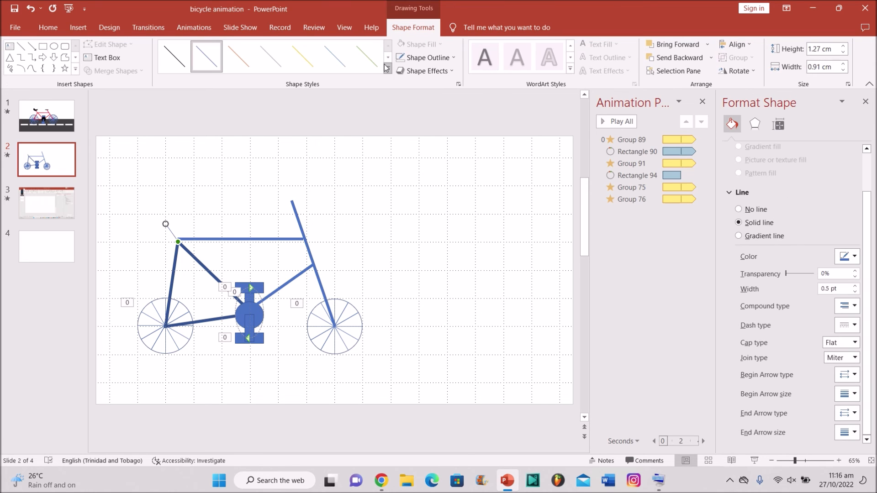
{"action": "left_click", "coordinate": [411, 57]}
{"action": "mouse_move", "coordinate": [454, 199]}
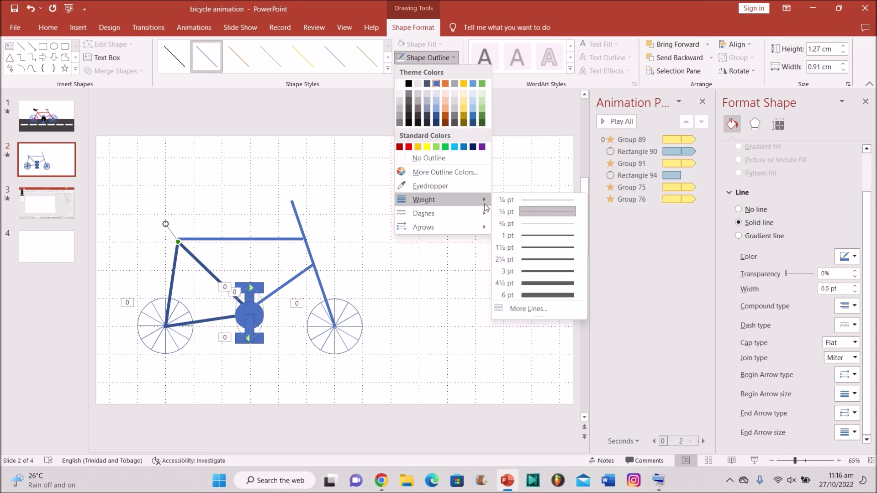
{"action": "left_click", "coordinate": [542, 297]}
{"action": "left_click", "coordinate": [249, 197]}
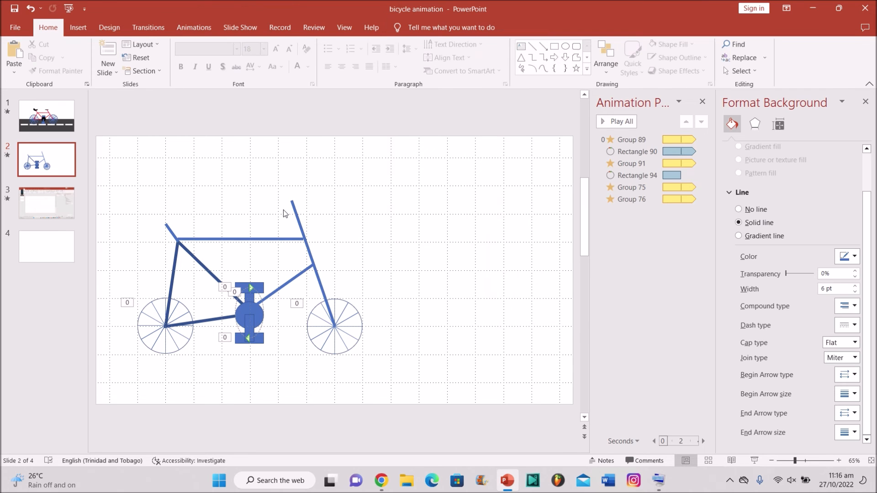
{"action": "left_click", "coordinate": [78, 27]}
{"action": "left_click", "coordinate": [176, 66]}
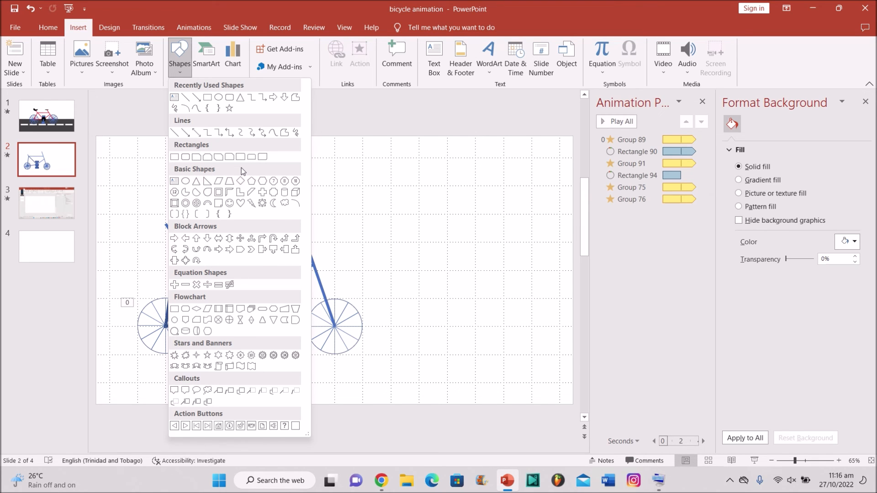
Step: Draw a crescent moon above the seat post, tilt it counter-clockwise and flatten it into a saddle
{"action": "left_click", "coordinate": [273, 202]}
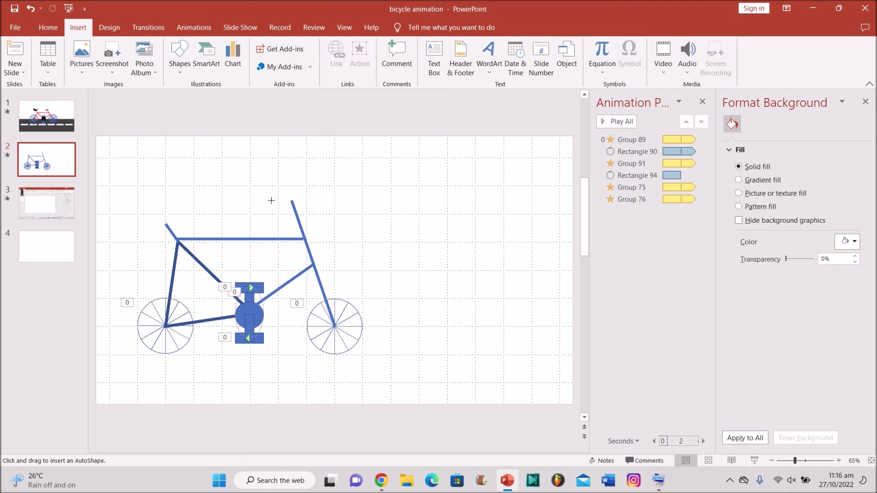
{"action": "left_click_drag", "start_coordinate": [151, 211], "coordinate": [190, 229]}
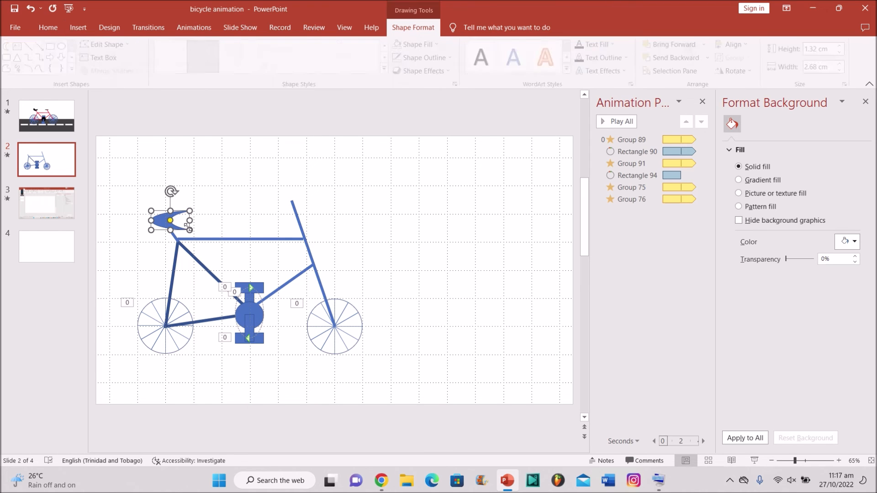
{"action": "left_click_drag", "start_coordinate": [172, 189], "coordinate": [142, 226]}
{"action": "left_click_drag", "start_coordinate": [175, 199], "coordinate": [168, 225]}
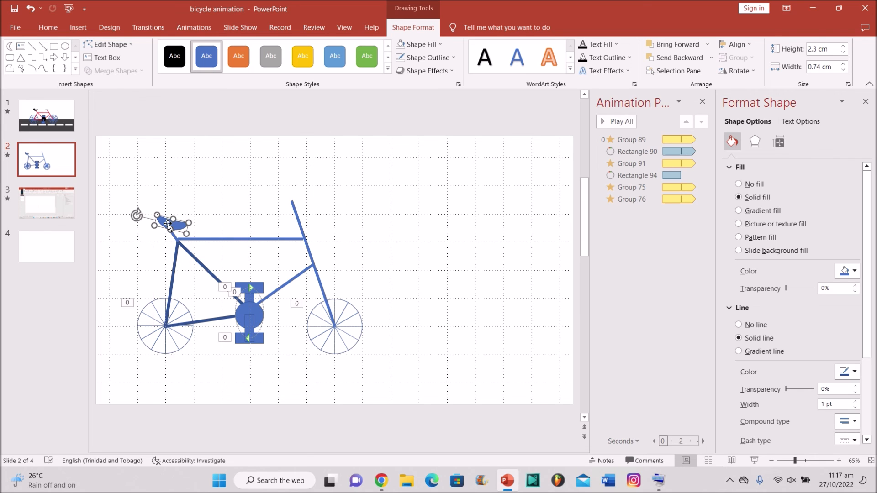
{"action": "left_click", "coordinate": [336, 238]}
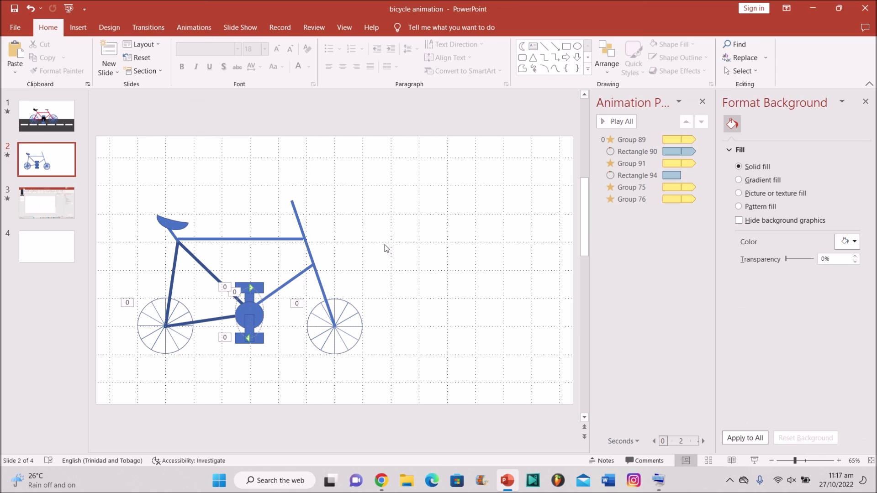
{"action": "key", "text": "XF86AudioRaiseVolume"}
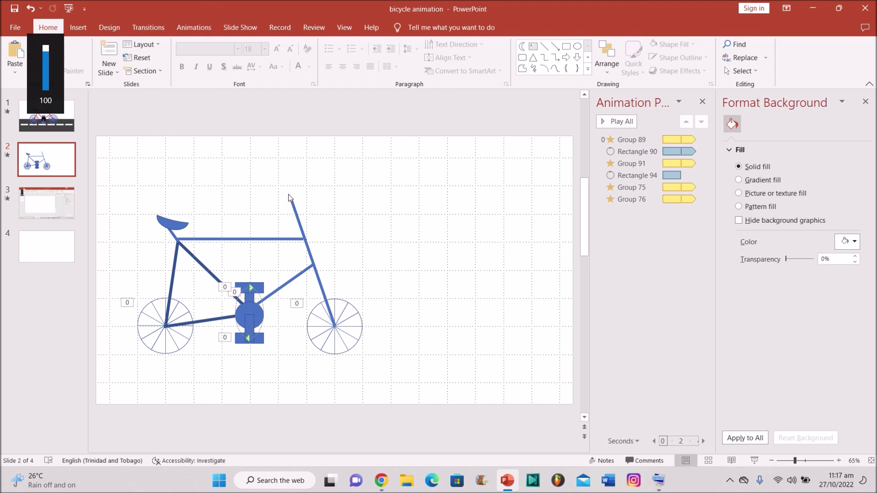
{"action": "left_click", "coordinate": [78, 28]}
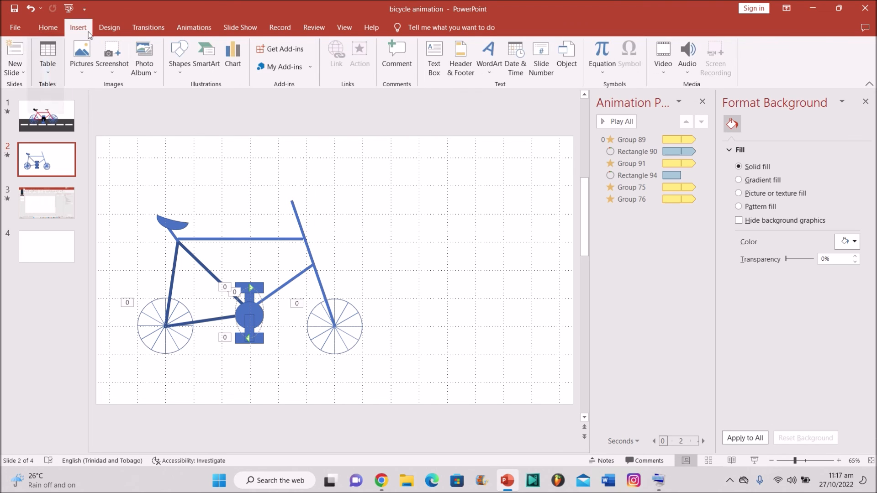
Step: Draw a 4½ pt handlebar line across the top of the fork
{"action": "left_click", "coordinate": [179, 57]}
{"action": "left_click", "coordinate": [198, 97]}
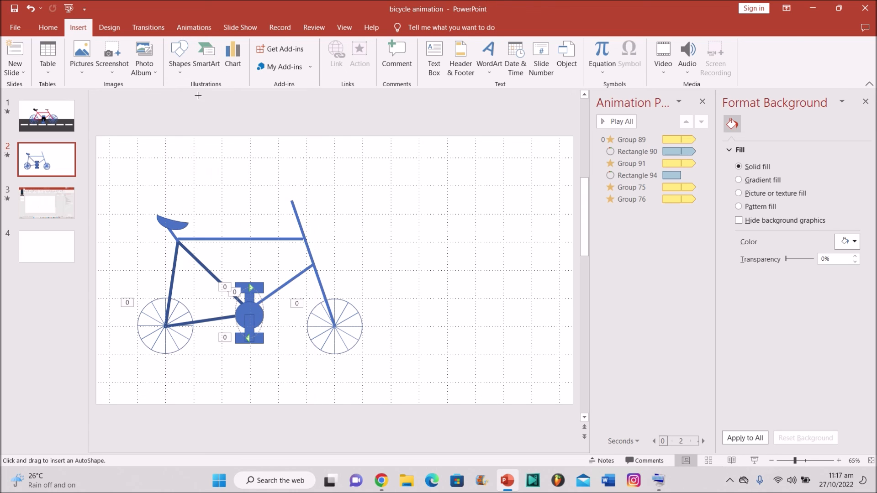
{"action": "left_click_drag", "start_coordinate": [267, 197], "coordinate": [320, 205]}
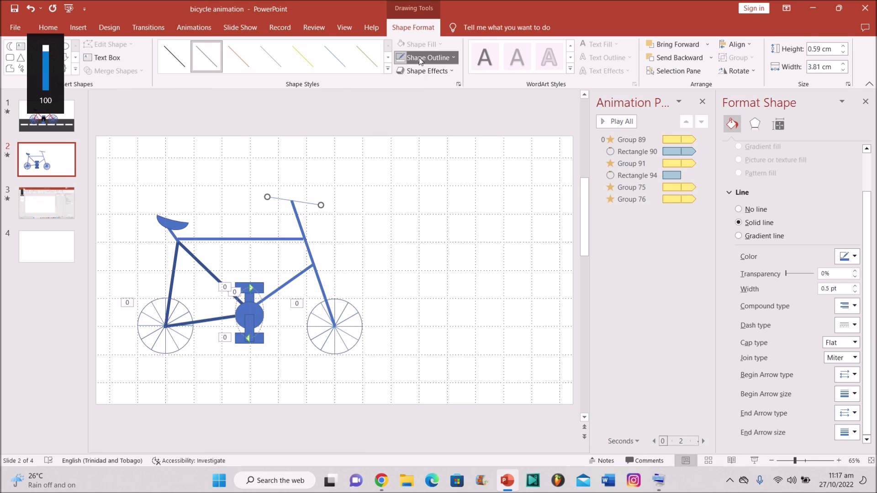
{"action": "left_click", "coordinate": [418, 57]}
{"action": "key", "text": "XF86AudioMute"}
{"action": "mouse_move", "coordinate": [477, 200]}
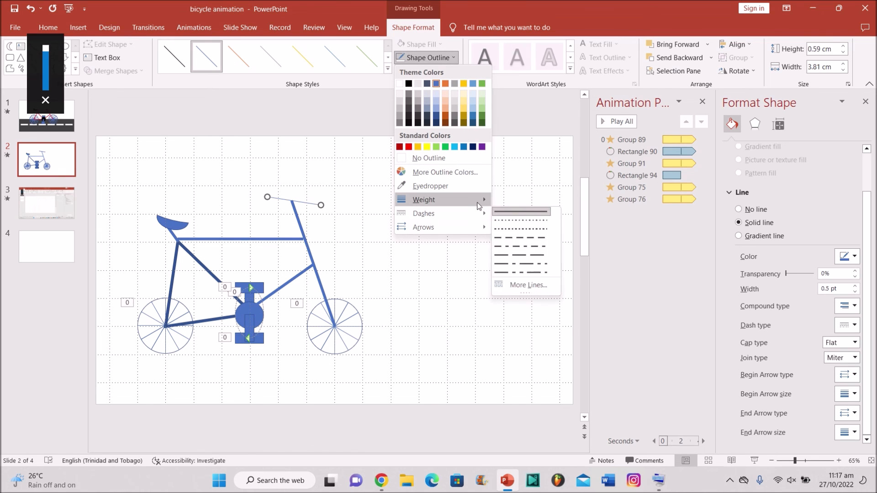
{"action": "left_click", "coordinate": [543, 283]}
Step: Preview all of the slide's animations with Play All
{"action": "left_click", "coordinate": [541, 298]}
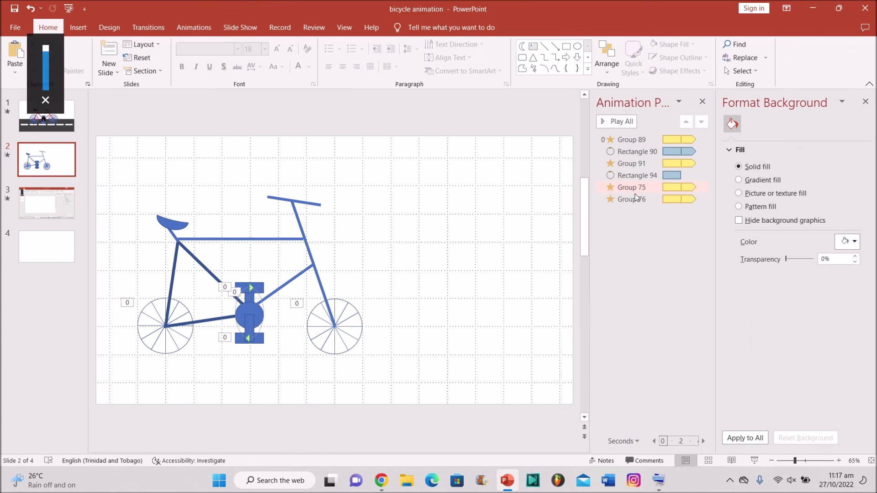
{"action": "left_click", "coordinate": [617, 122]}
{"action": "key", "text": "XF86AudioMute"}
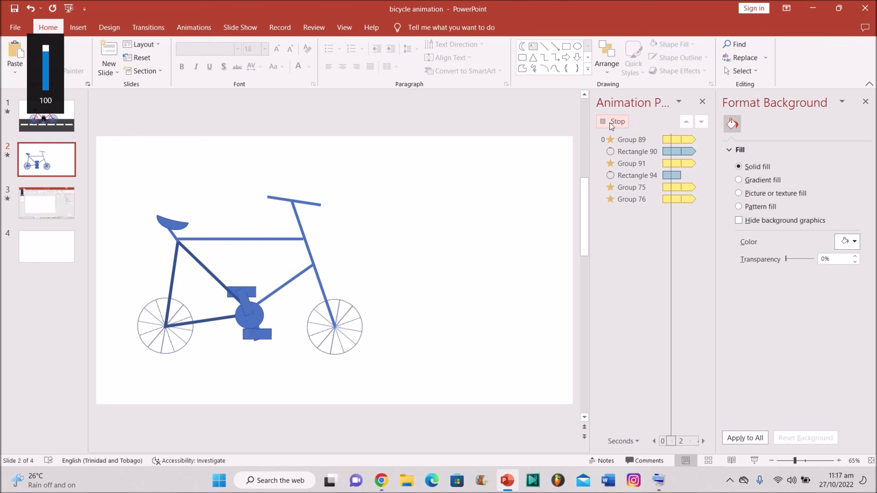